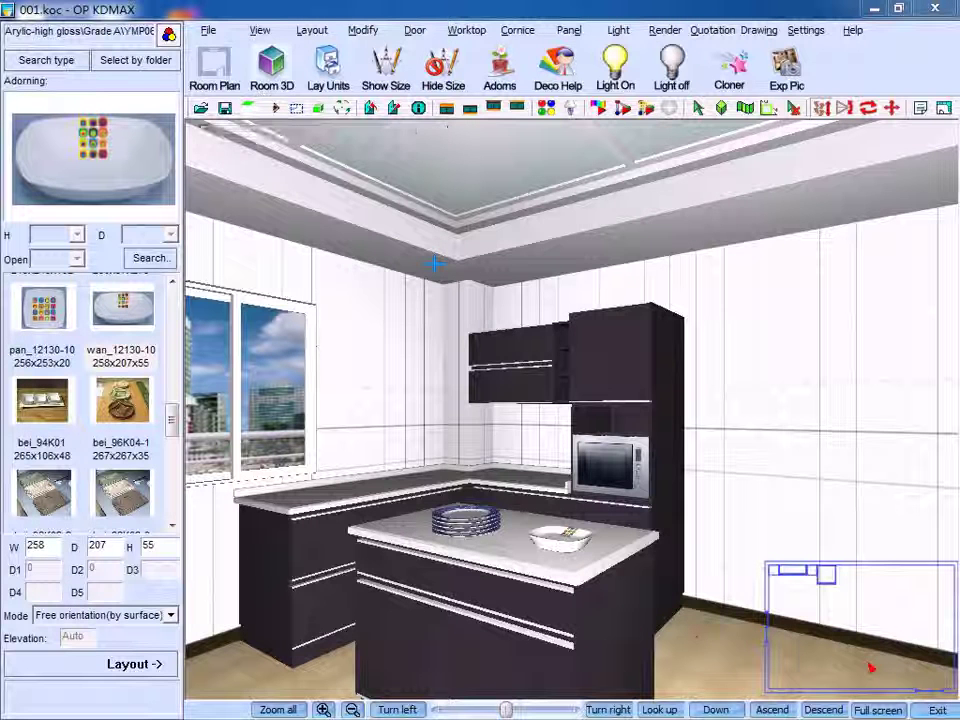
# Browse the Door menu and start the Delete Door/Drawer command.
pyautogui.click(415, 30)
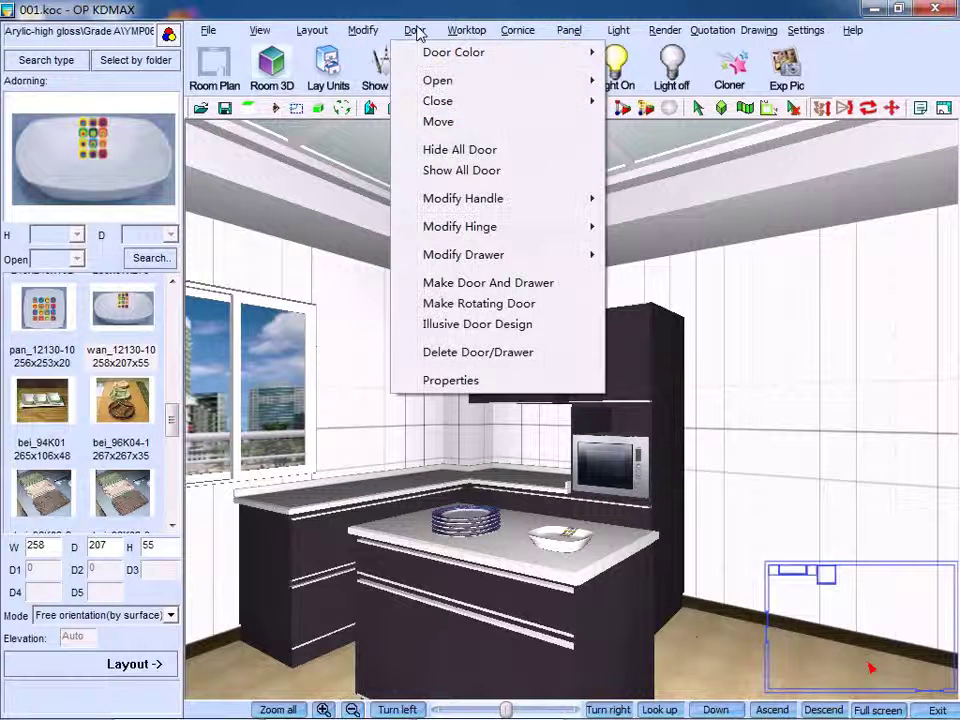
pyautogui.moveTo(445, 56)
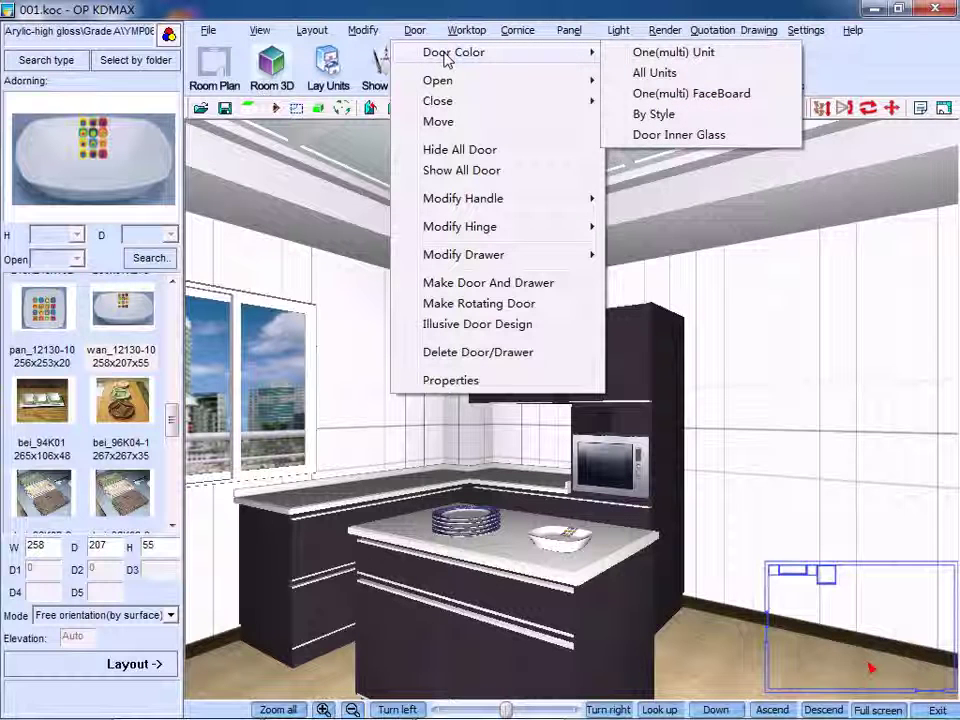
pyautogui.moveTo(474, 208)
pyautogui.moveTo(477, 233)
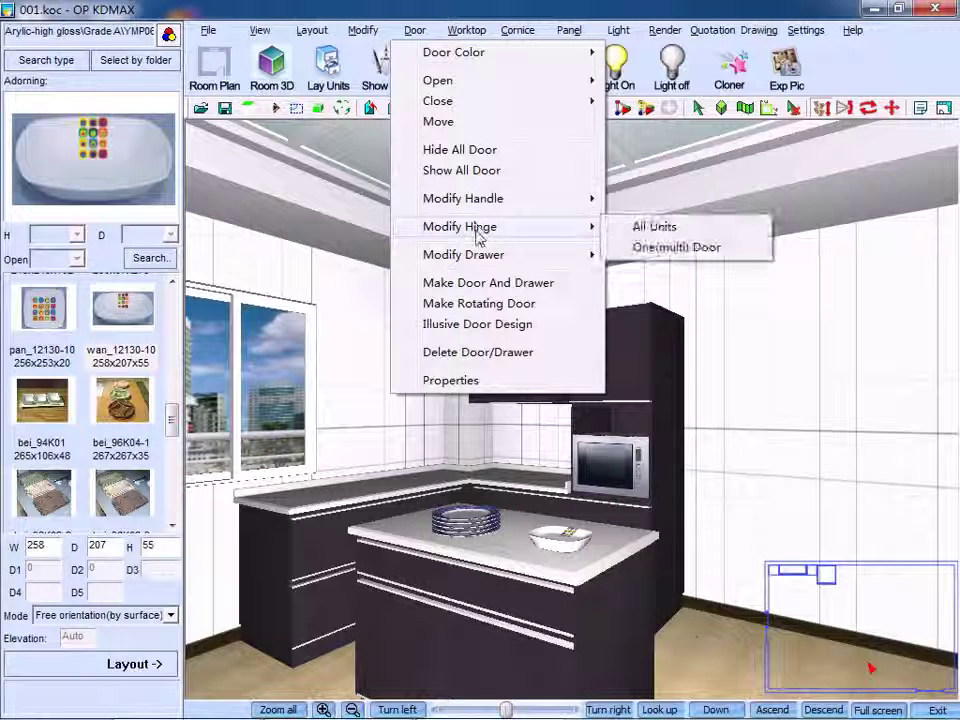
pyautogui.click(500, 354)
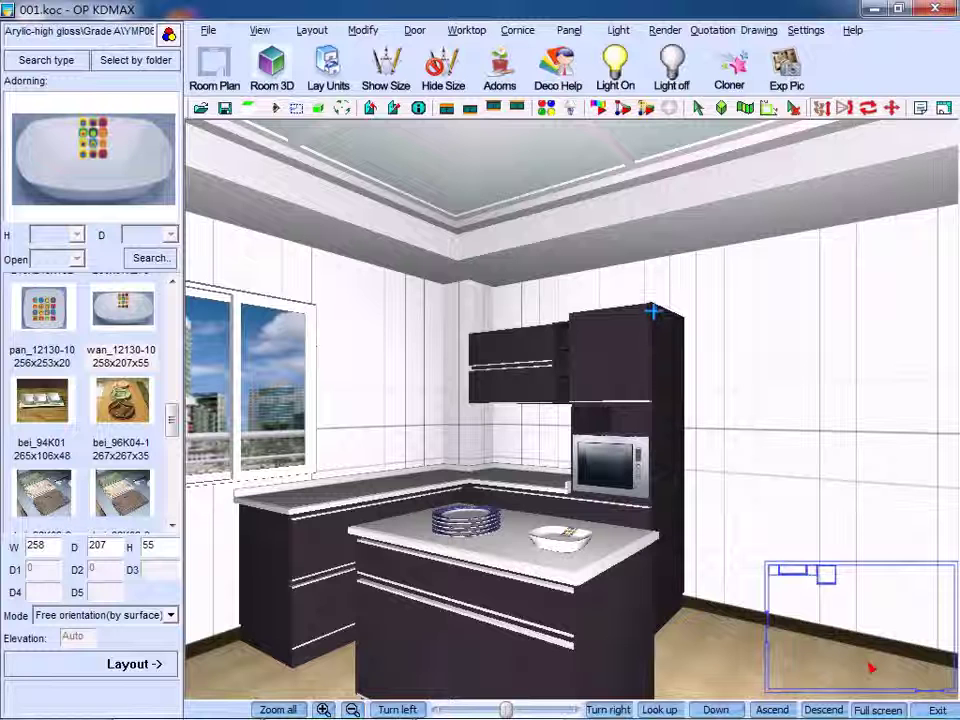
# Give the tall cabinet's upper door the red WBMP105 Acrylic-high gloss finish, keeping its shape.
pyautogui.click(414, 32)
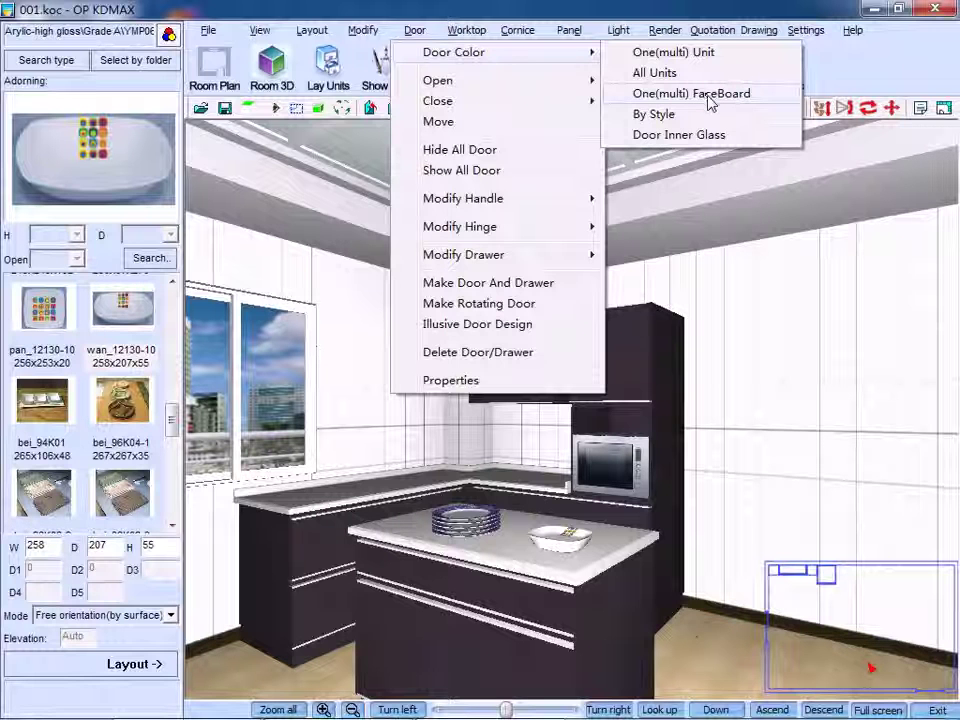
pyautogui.click(708, 97)
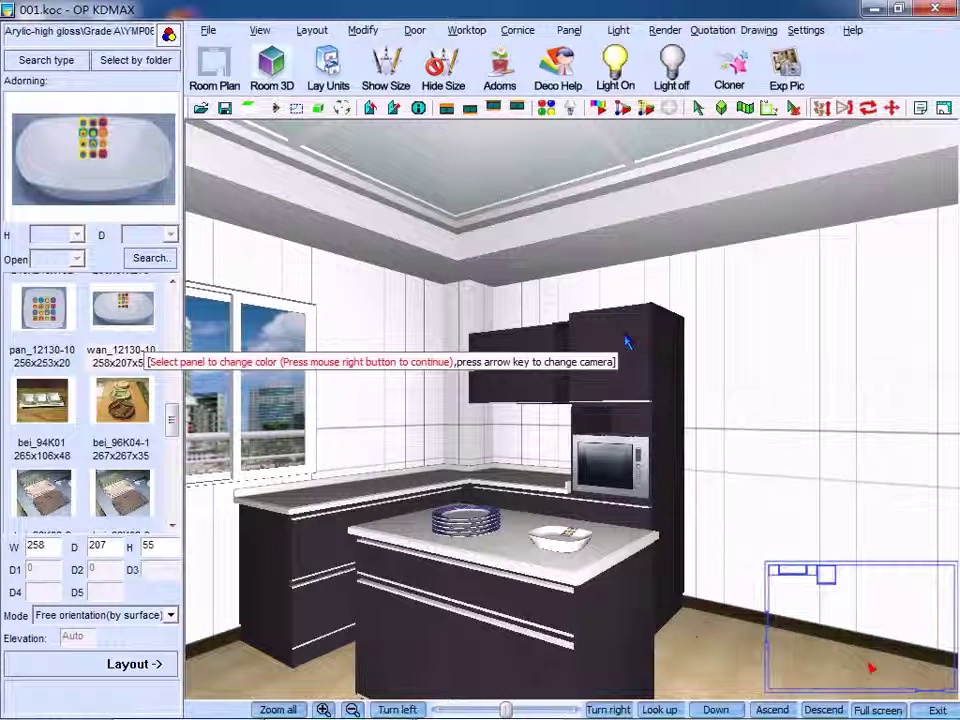
pyautogui.click(626, 342)
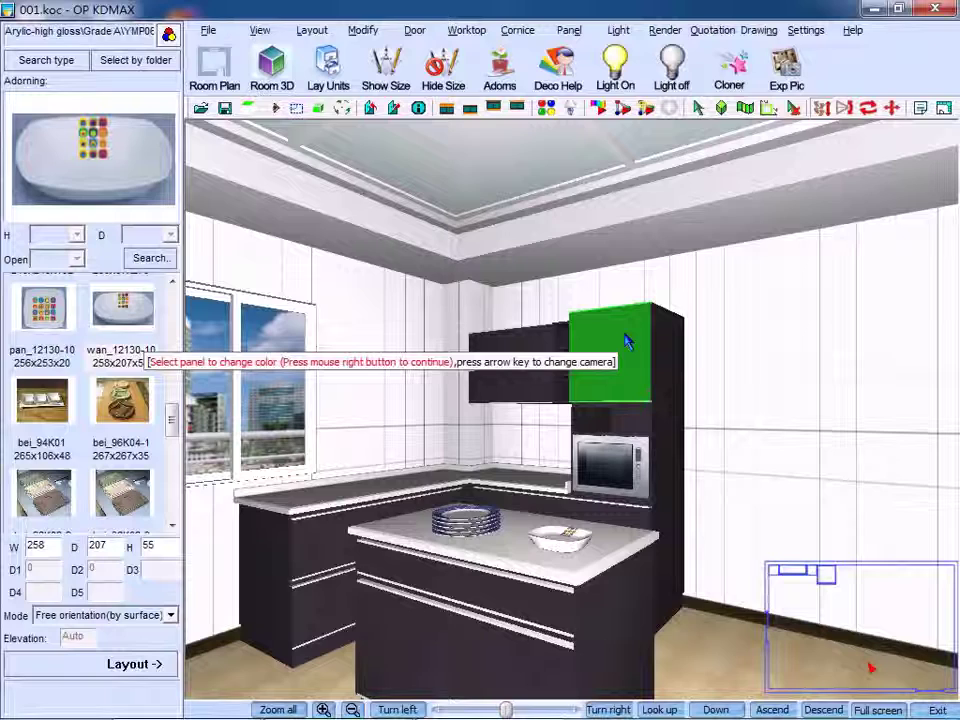
pyautogui.rightClick(626, 342)
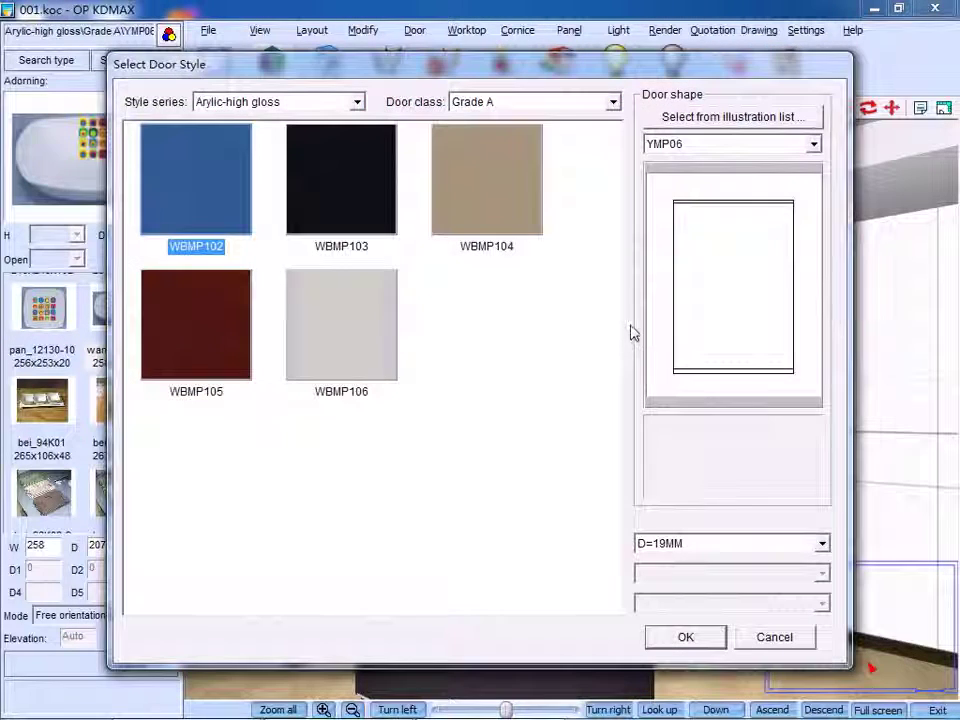
pyautogui.click(709, 117)
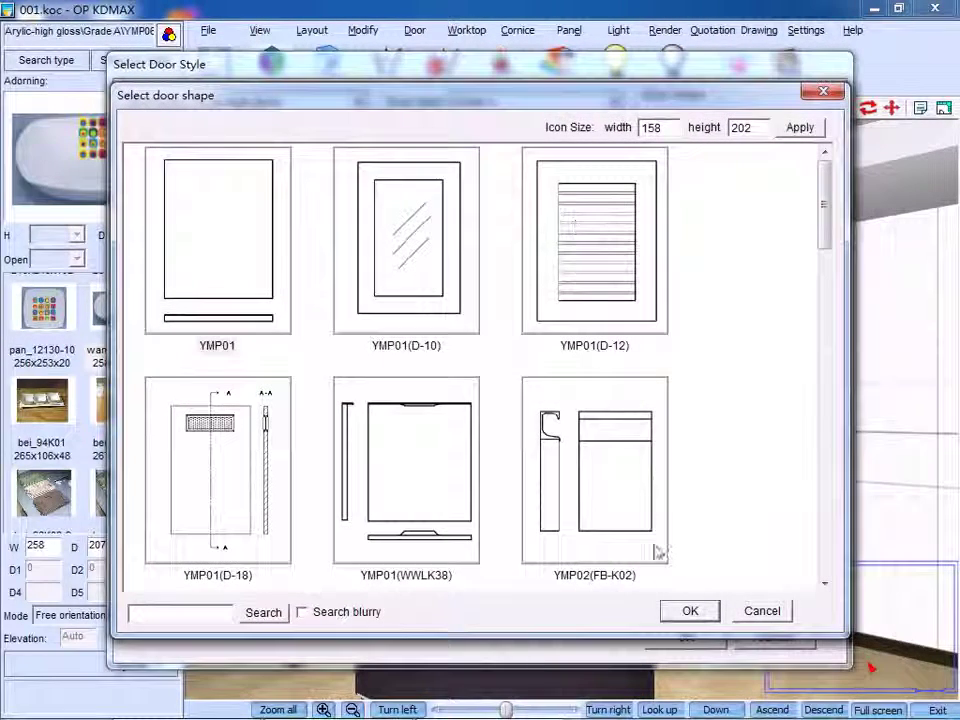
pyautogui.click(743, 615)
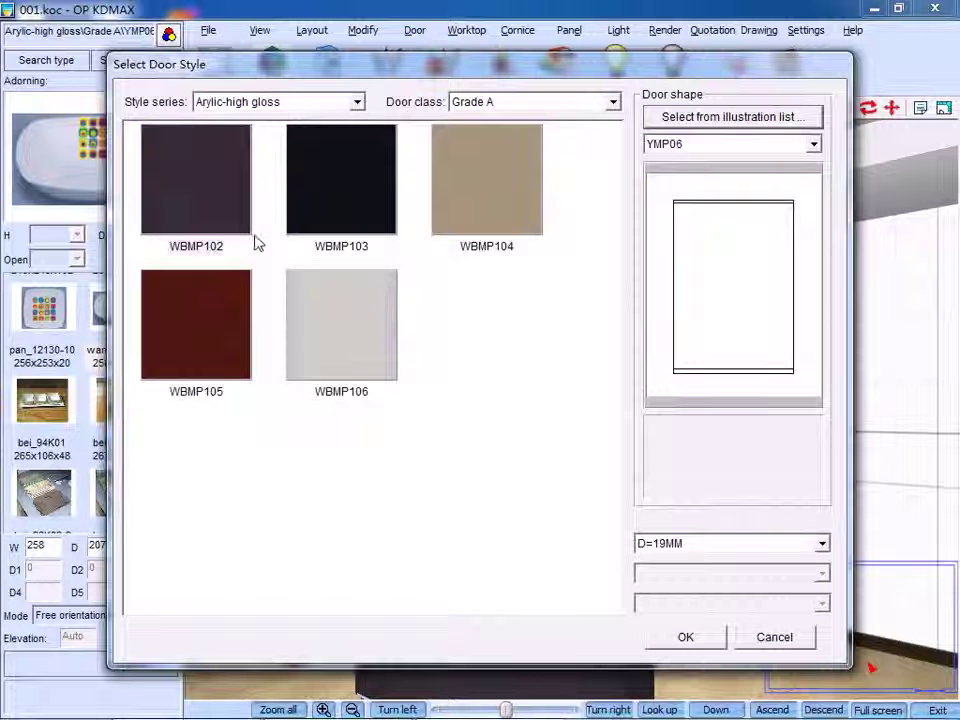
pyautogui.click(210, 325)
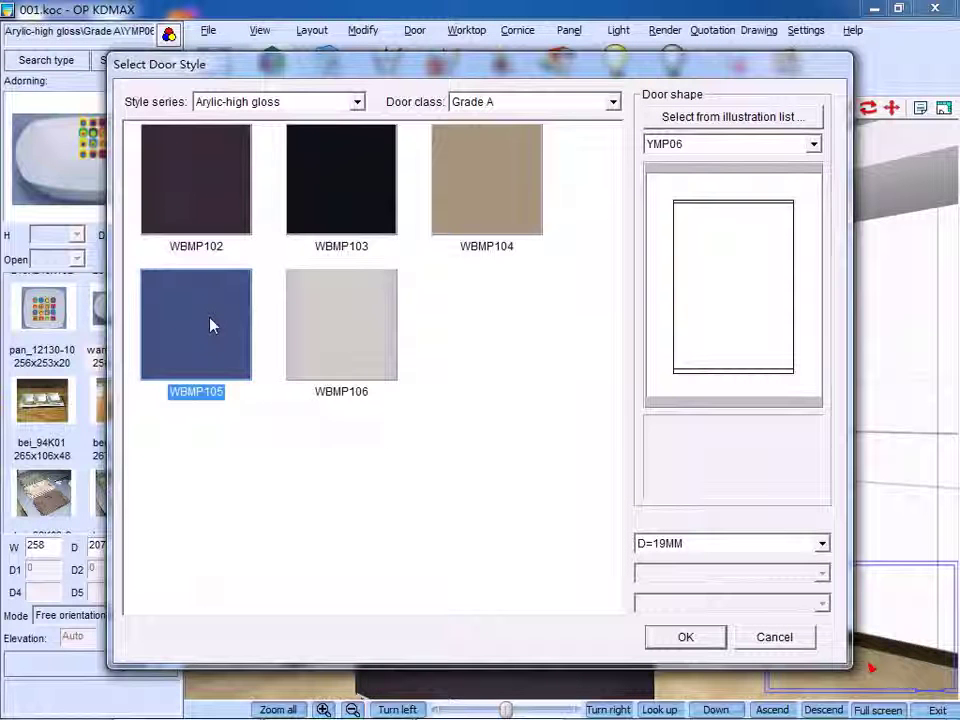
pyautogui.click(684, 638)
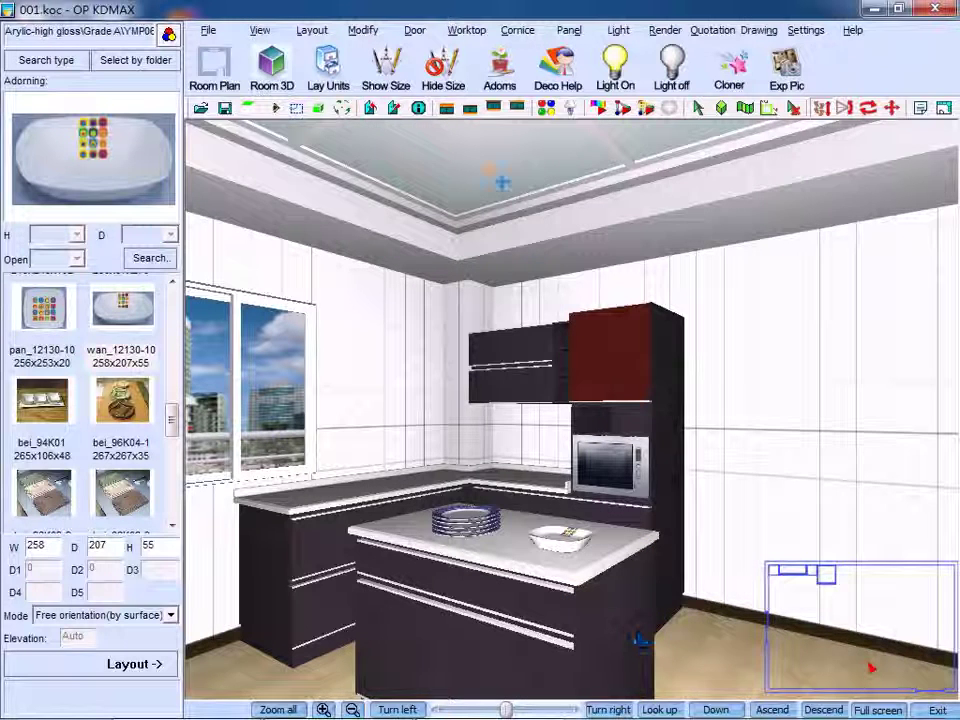
# Install the LJ246A handle on the island's right-end door.
pyautogui.click(414, 30)
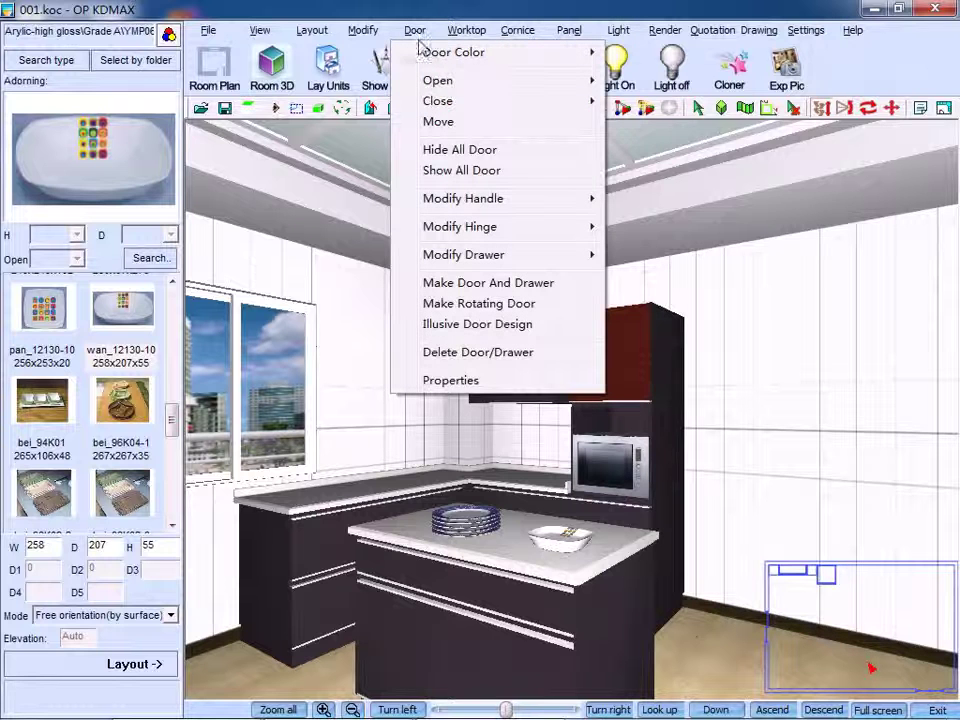
pyautogui.moveTo(501, 199)
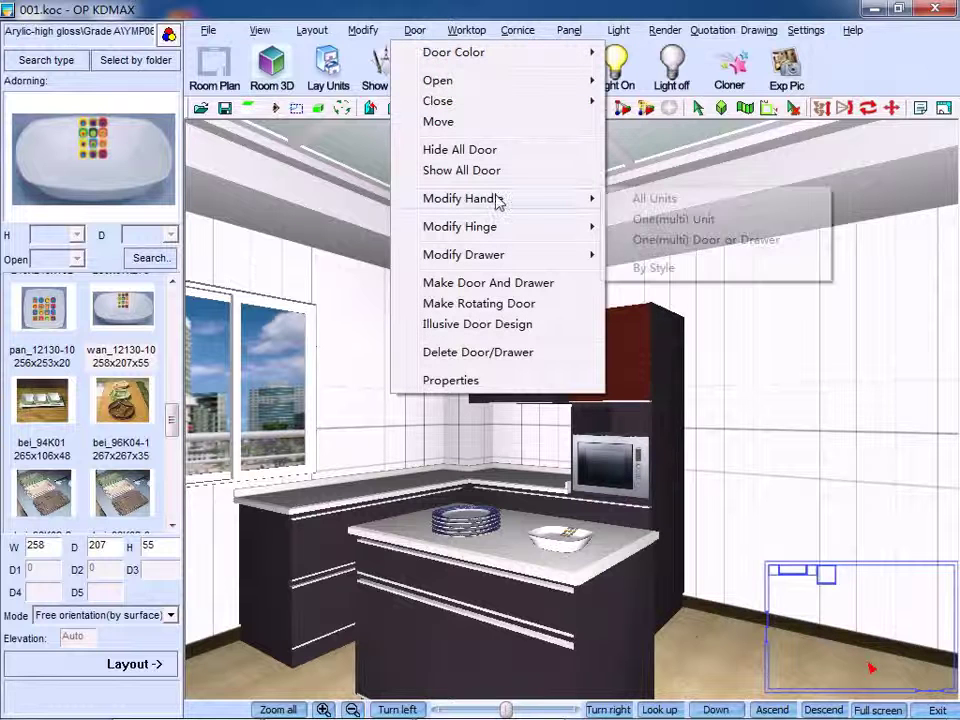
pyautogui.click(677, 240)
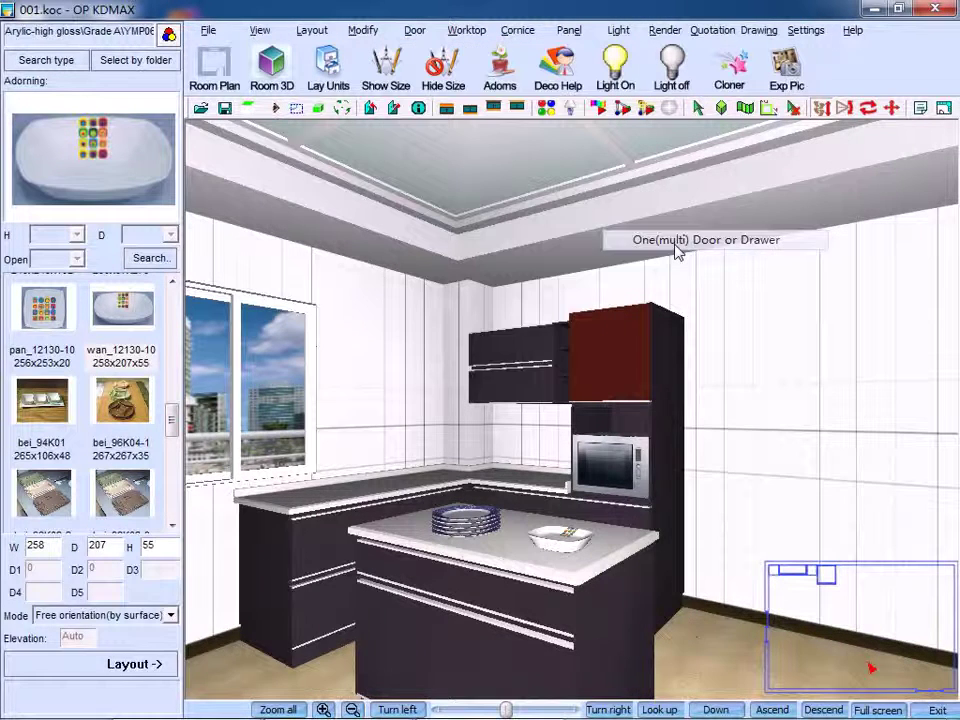
pyautogui.click(638, 627)
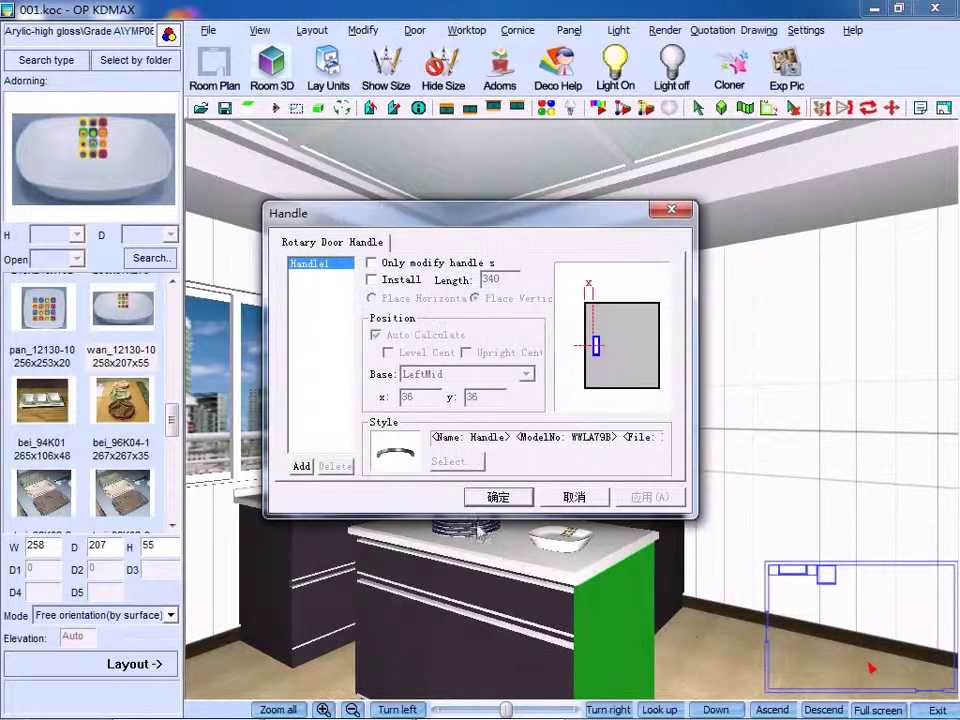
pyautogui.click(373, 281)
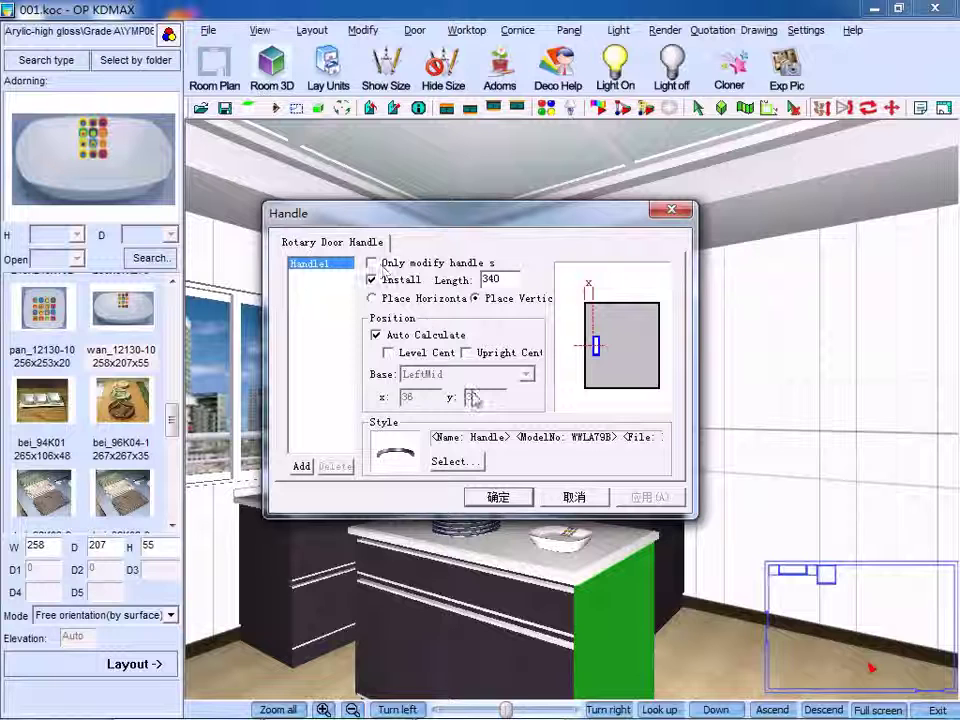
pyautogui.click(465, 471)
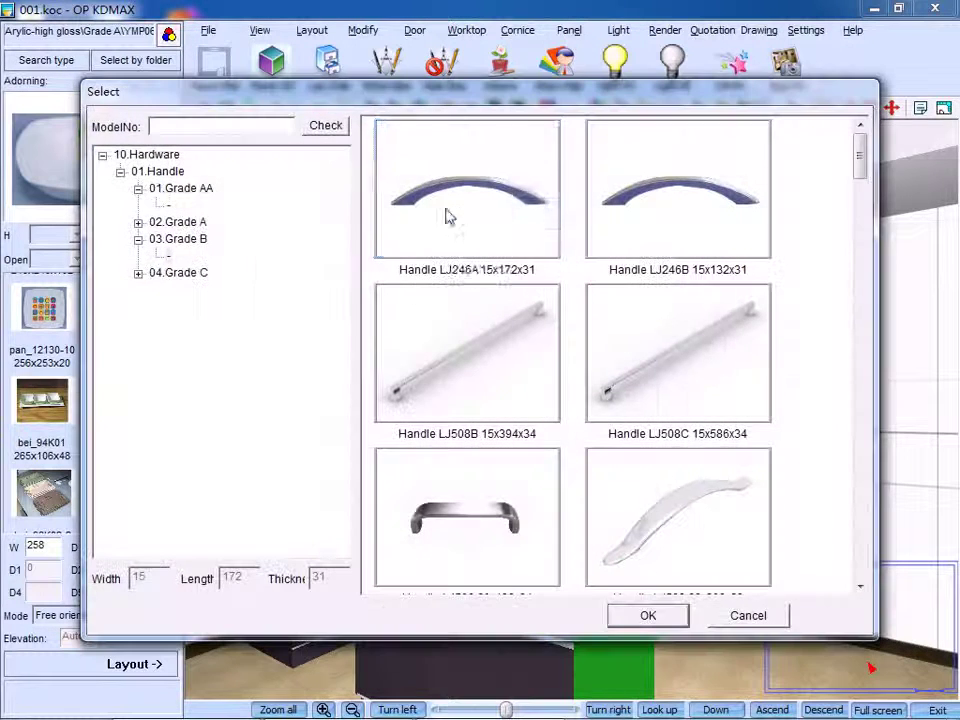
pyautogui.click(448, 214)
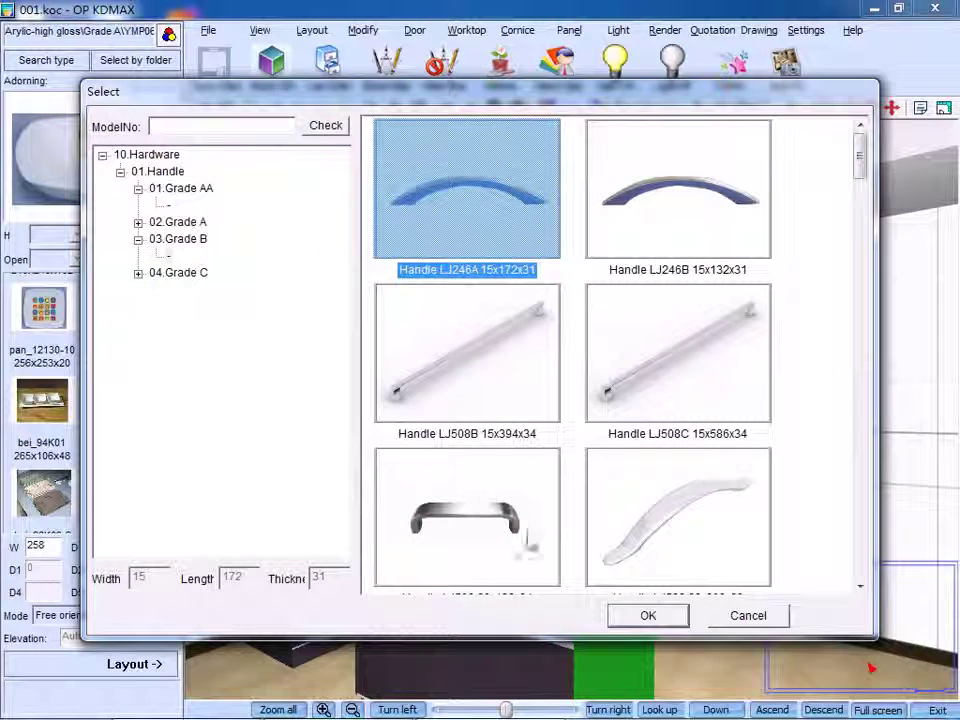
pyautogui.click(647, 615)
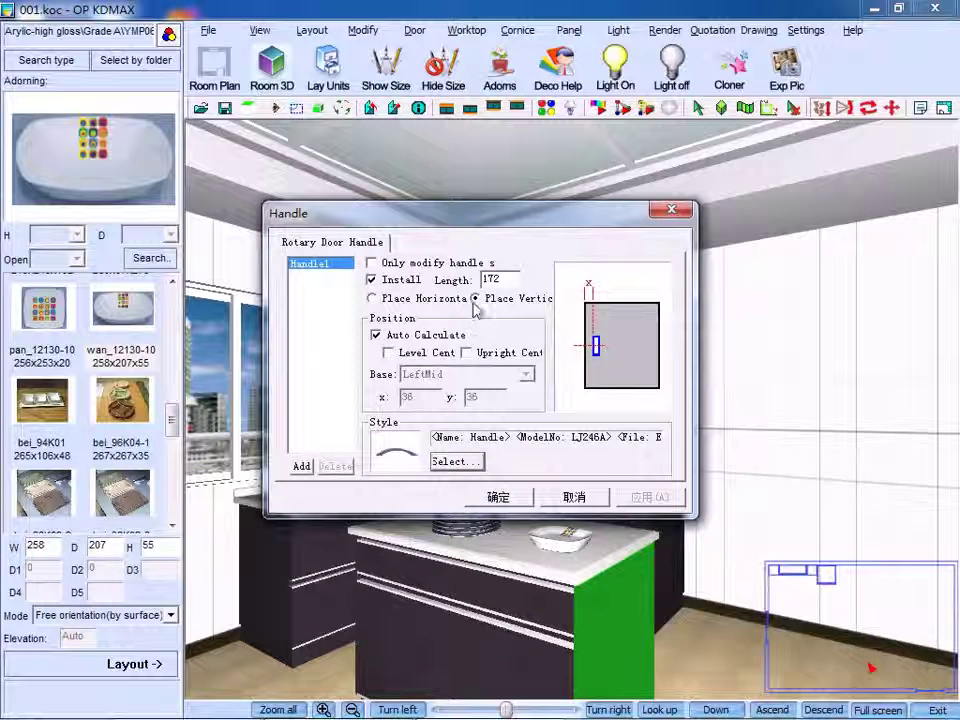
# Lay the handle horizontally at length 172 and apply the settings.
pyautogui.click(372, 299)
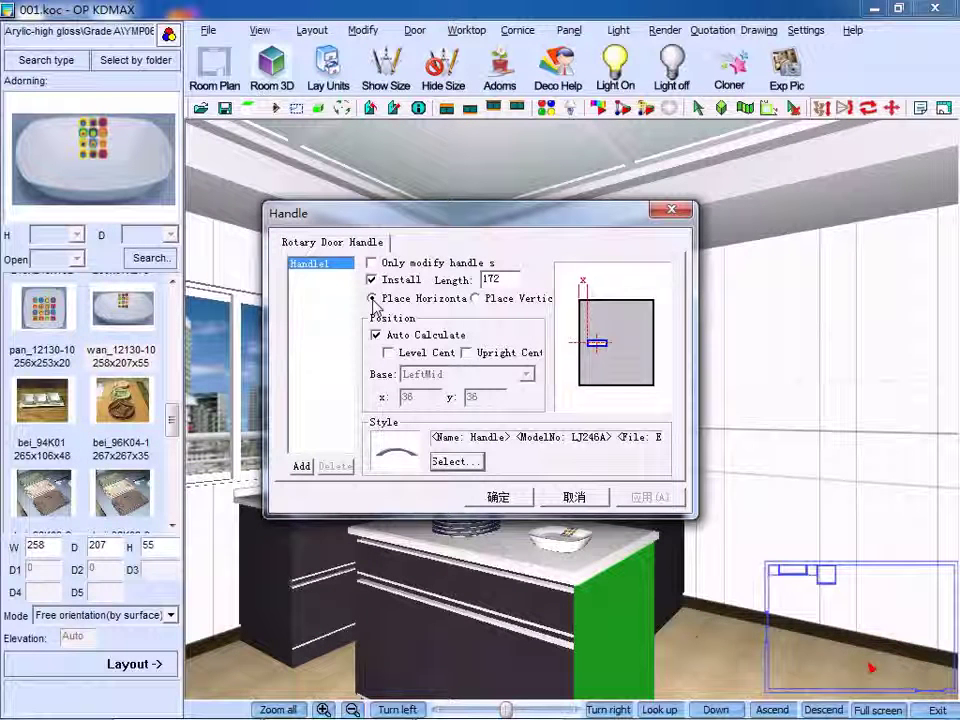
pyautogui.doubleClick(491, 280)
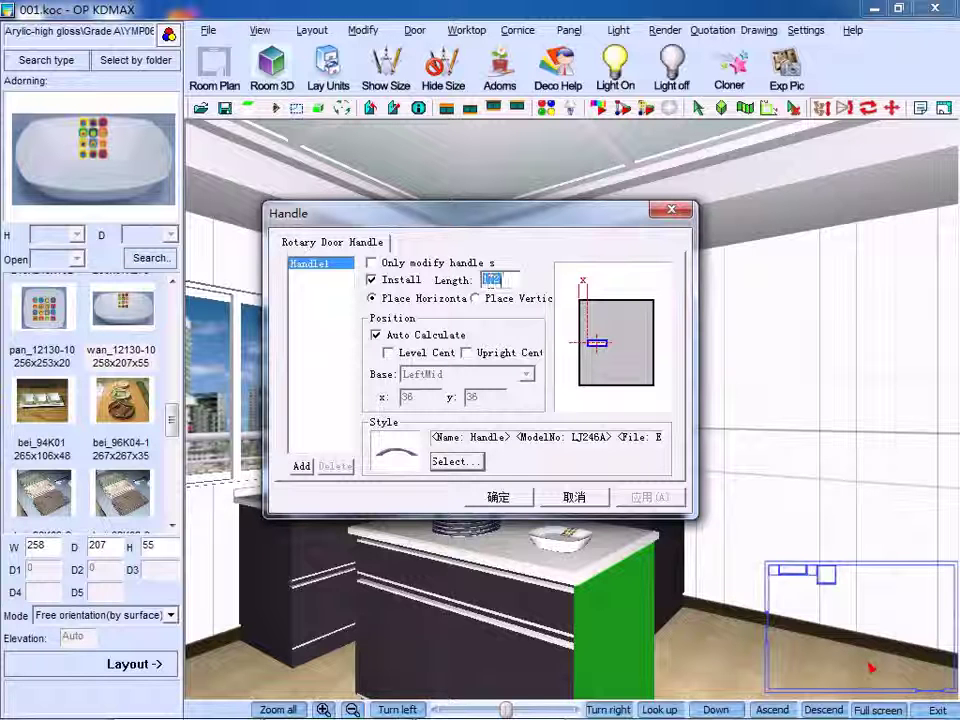
pyautogui.click(498, 496)
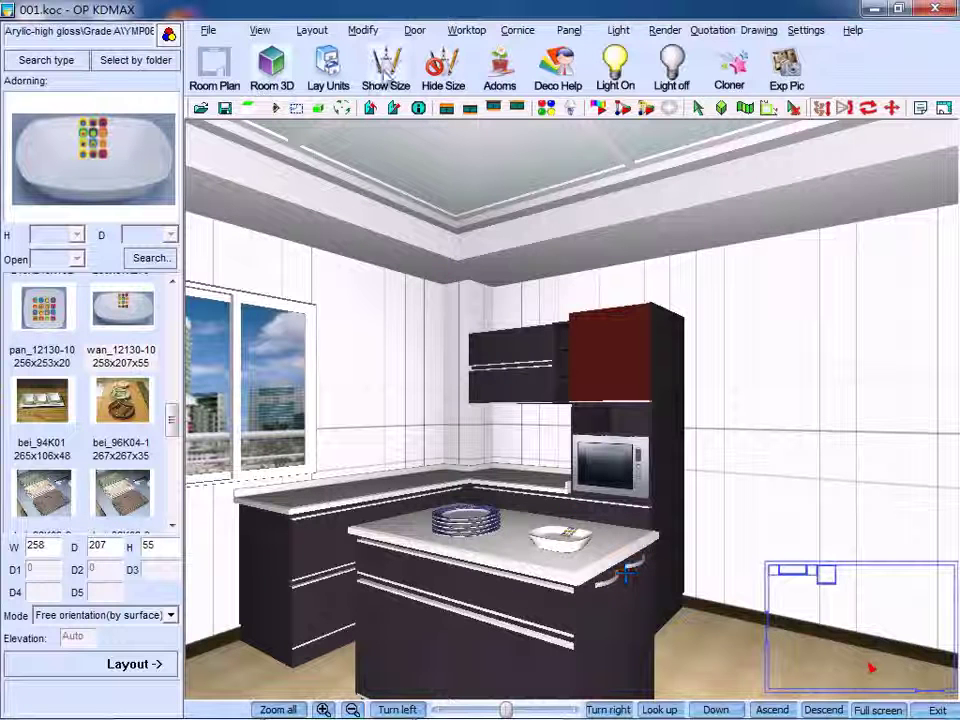
pyautogui.click(414, 31)
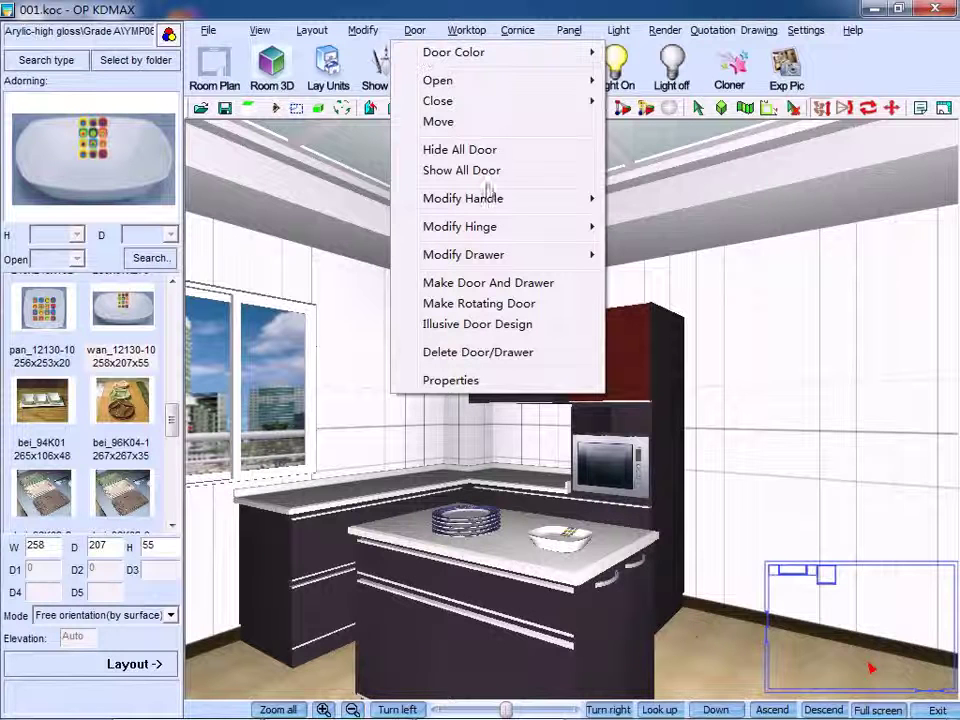
# Switch off handle installation on the island's right-end door and confirm.
pyautogui.moveTo(490, 198)
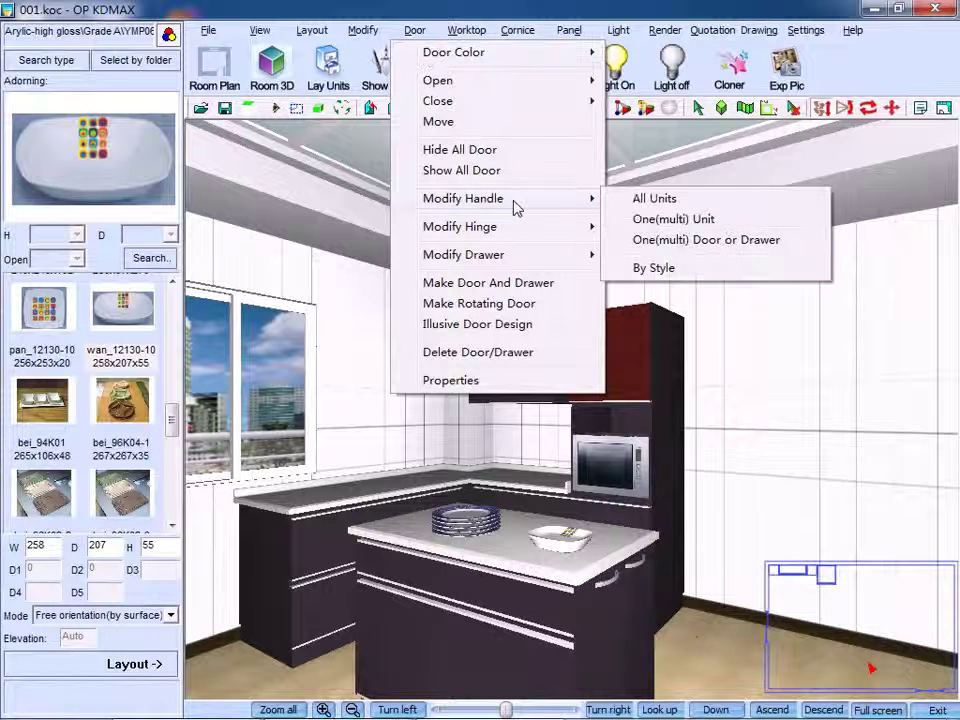
pyautogui.click(679, 241)
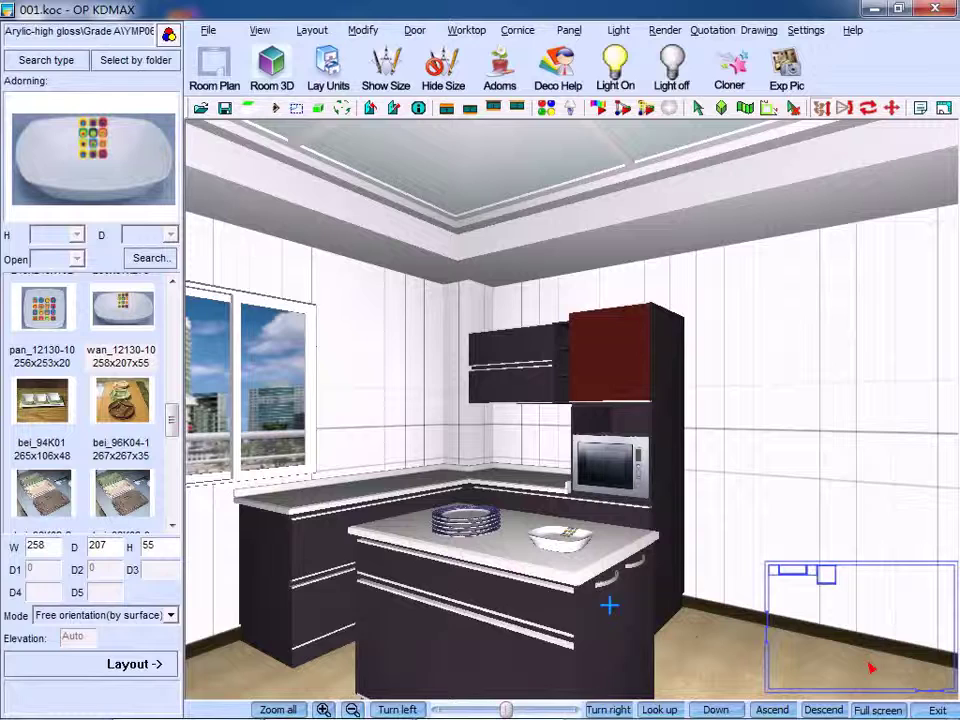
pyautogui.click(638, 602)
pyautogui.rightClick(636, 600)
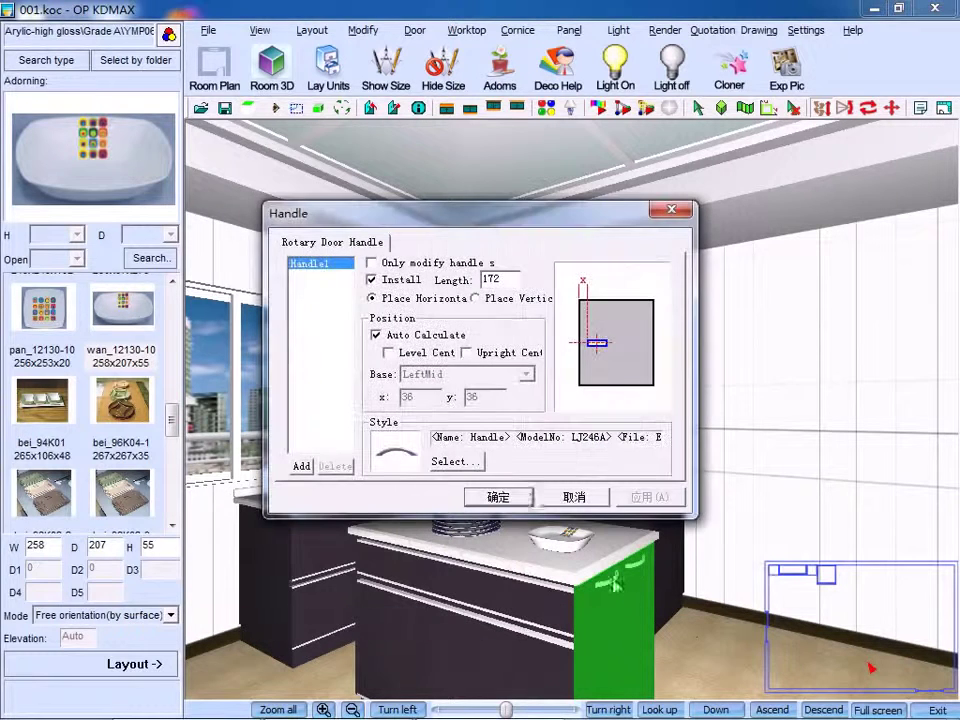
pyautogui.click(373, 279)
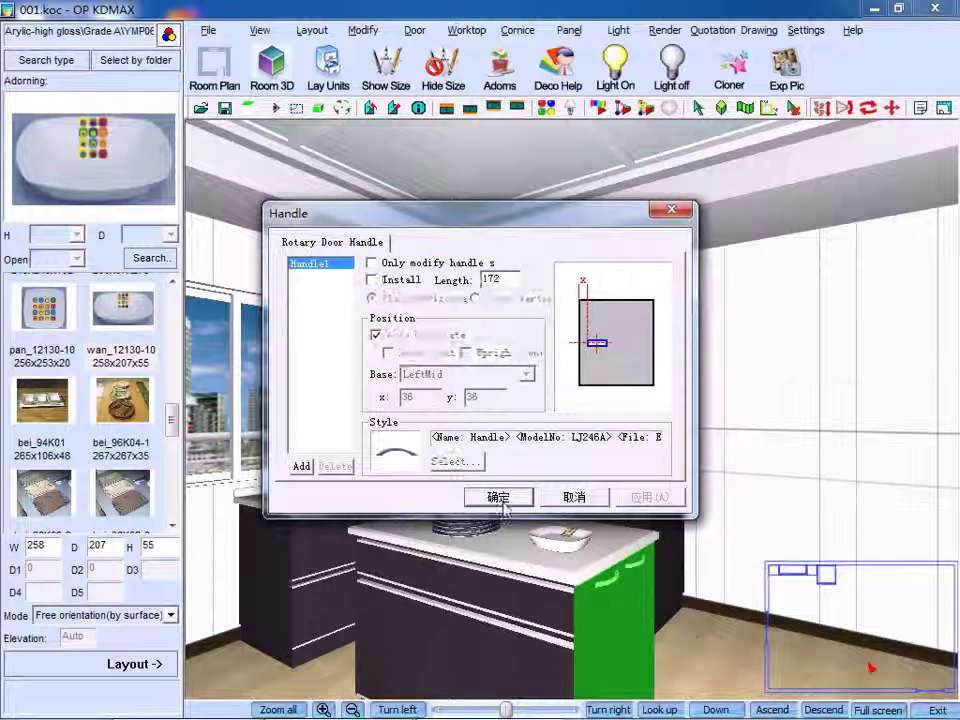
pyautogui.click(498, 497)
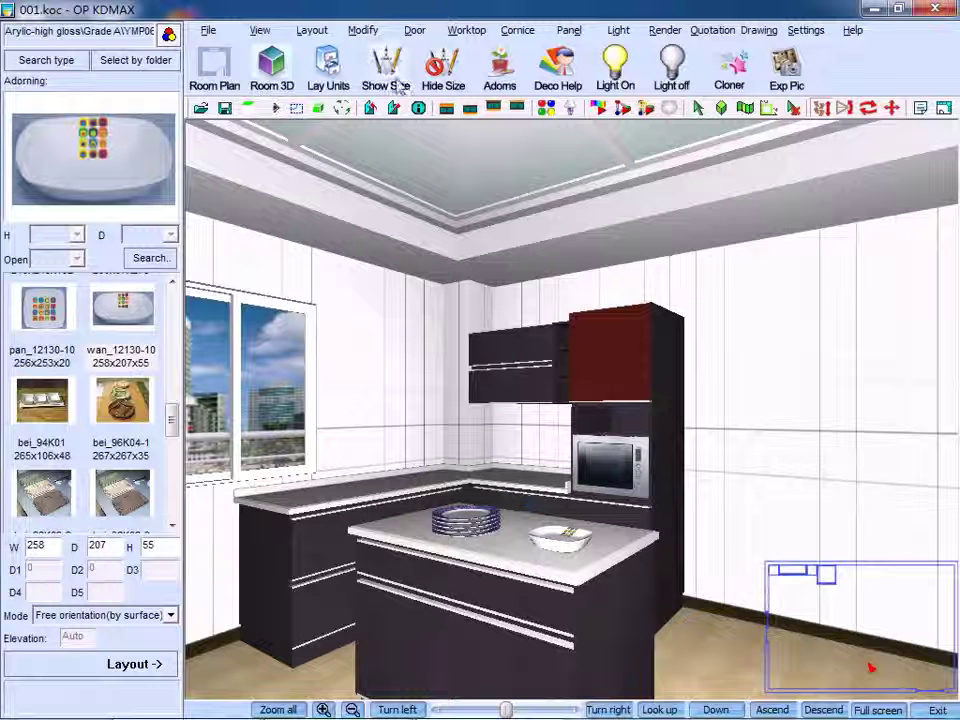
# Change the island cabinet door's hinge grade to WWMB25/WWMB26/WWMB29.
pyautogui.click(416, 31)
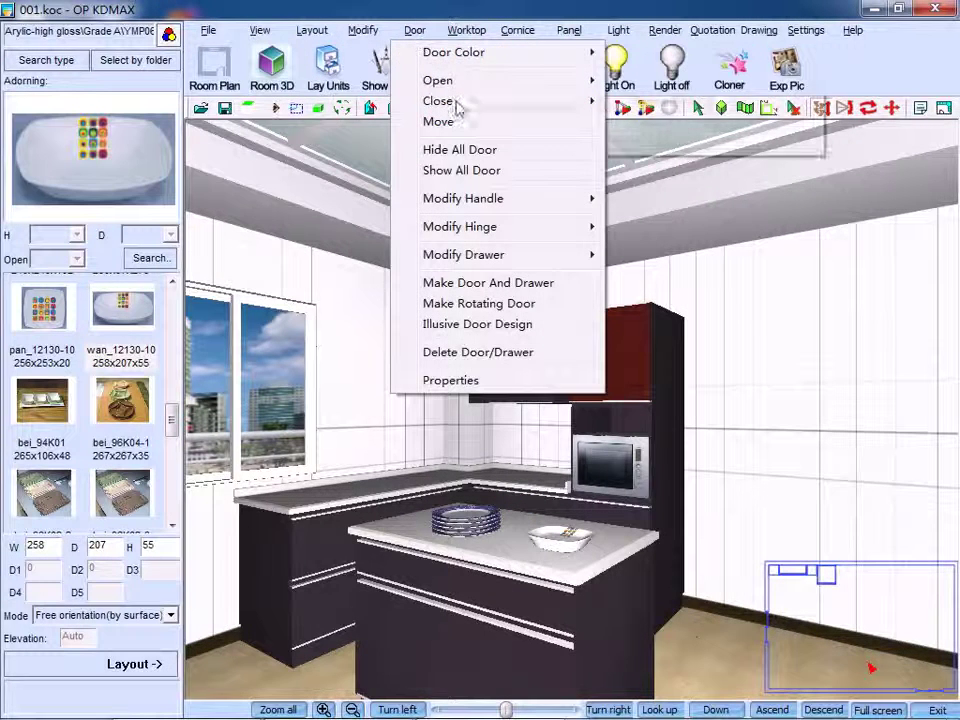
pyautogui.moveTo(517, 233)
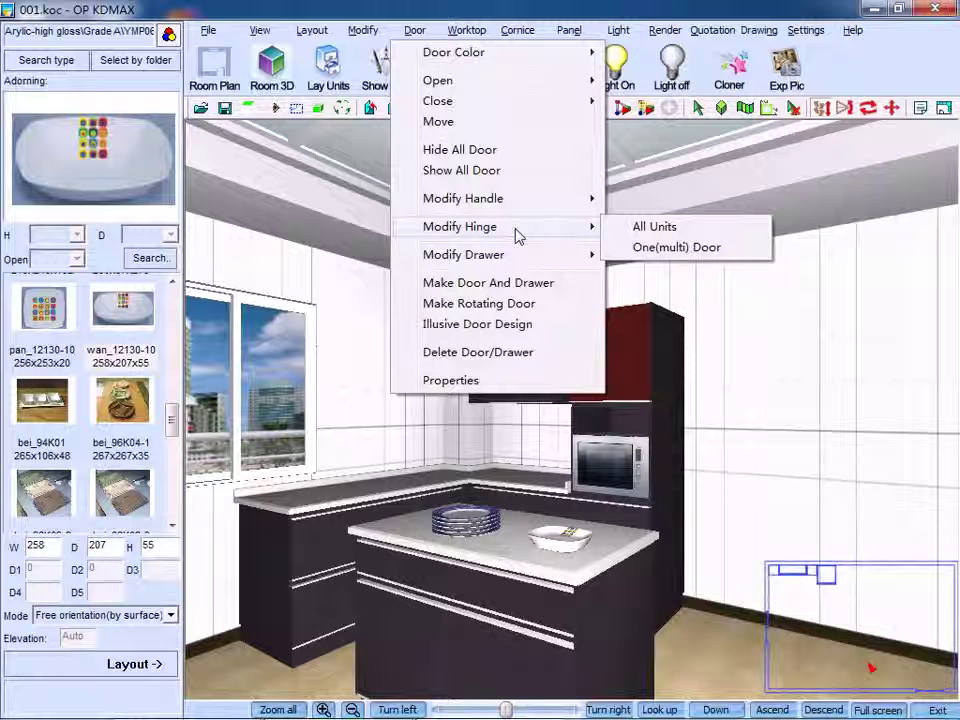
pyautogui.click(668, 254)
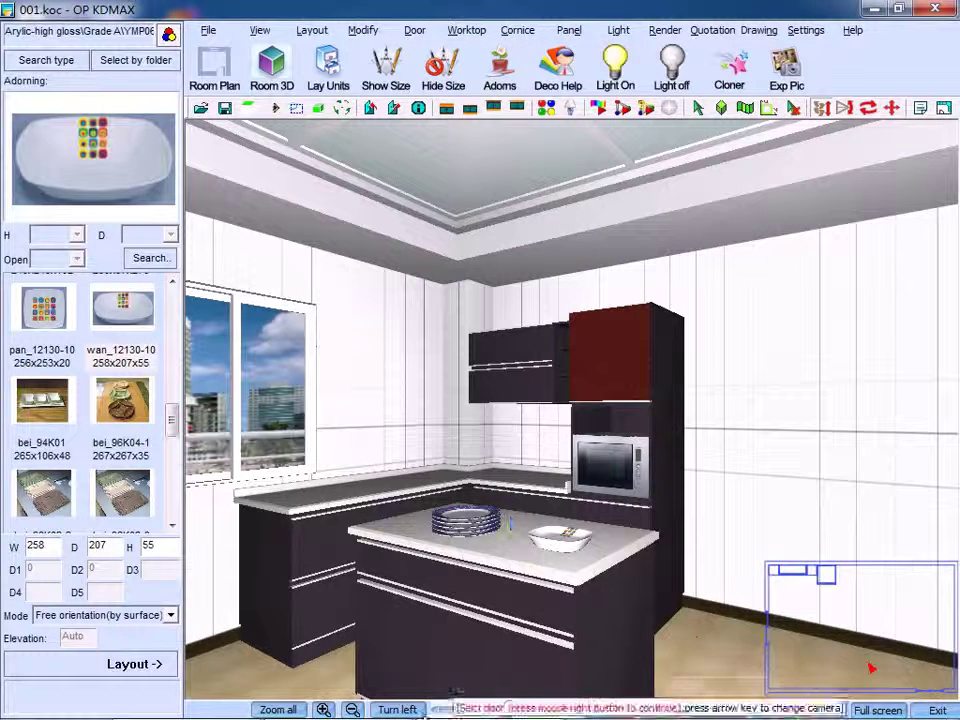
pyautogui.click(377, 630)
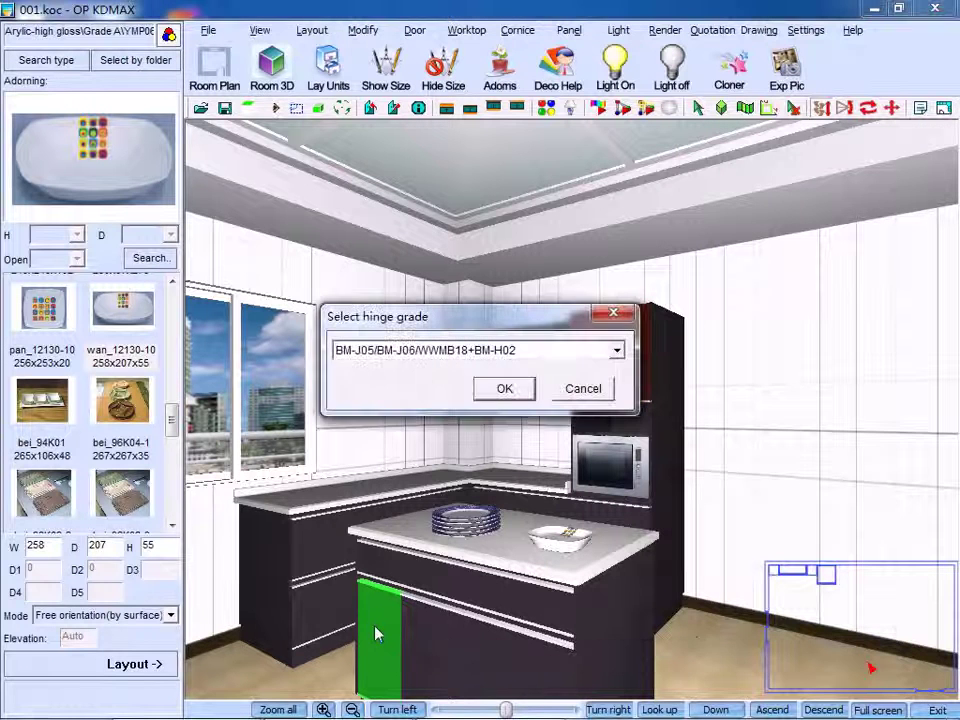
pyautogui.click(476, 350)
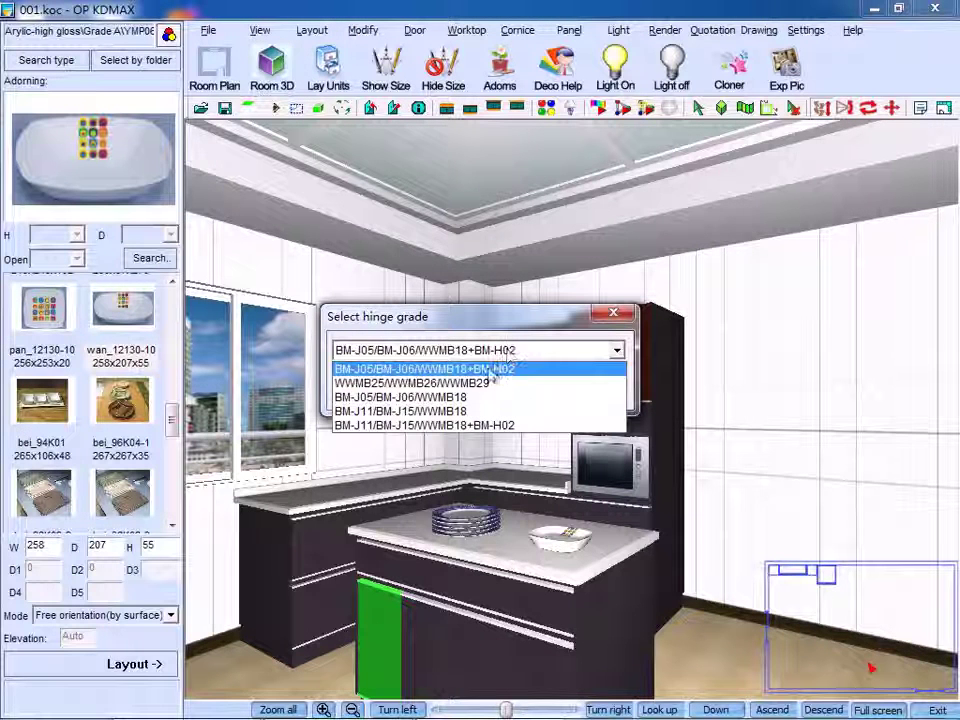
pyautogui.click(476, 388)
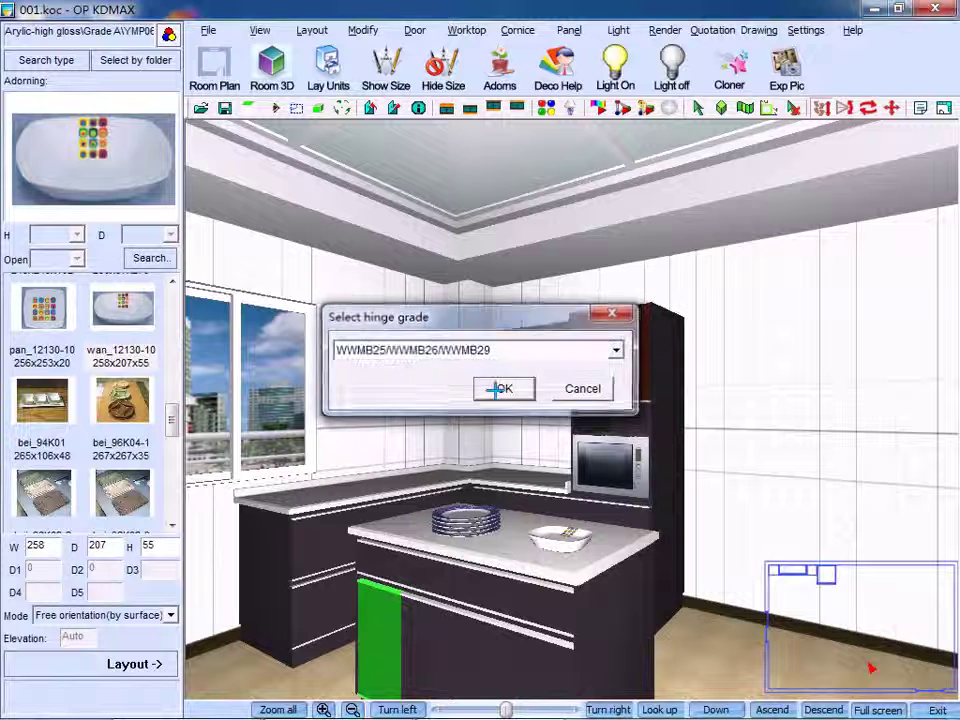
pyautogui.click(497, 388)
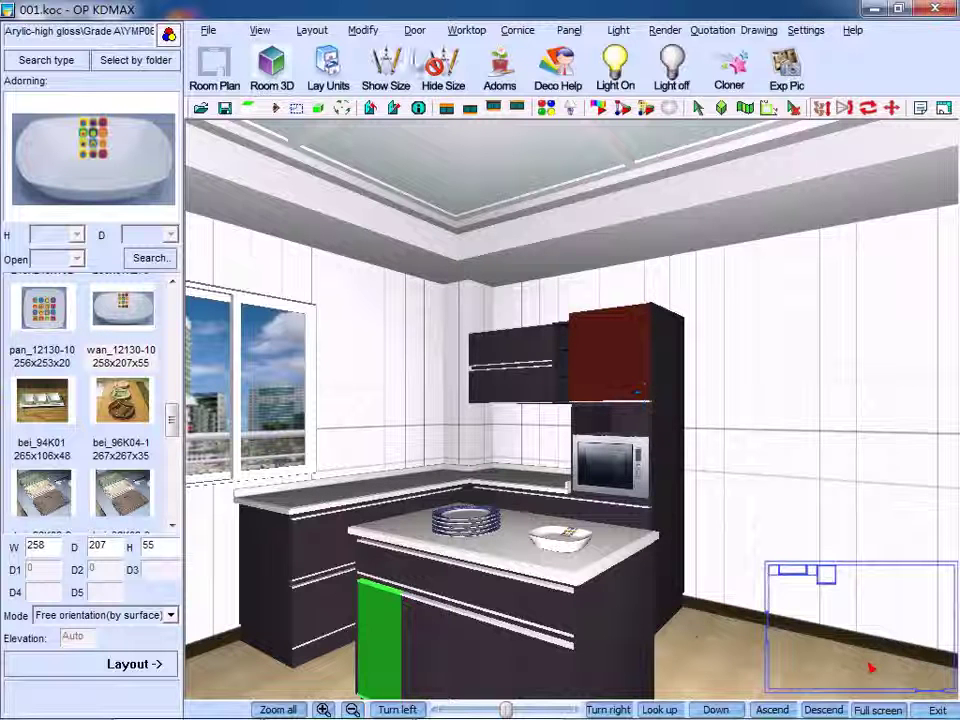
pyautogui.click(414, 31)
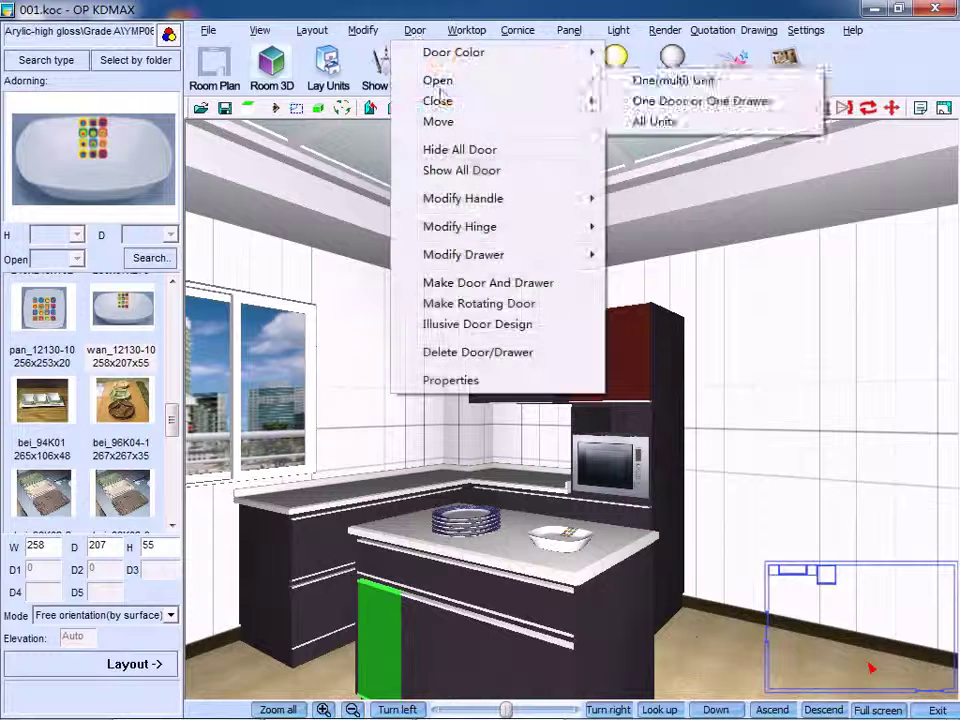
# Delete the tall cabinet's red upper door above the microwave.
pyautogui.click(511, 356)
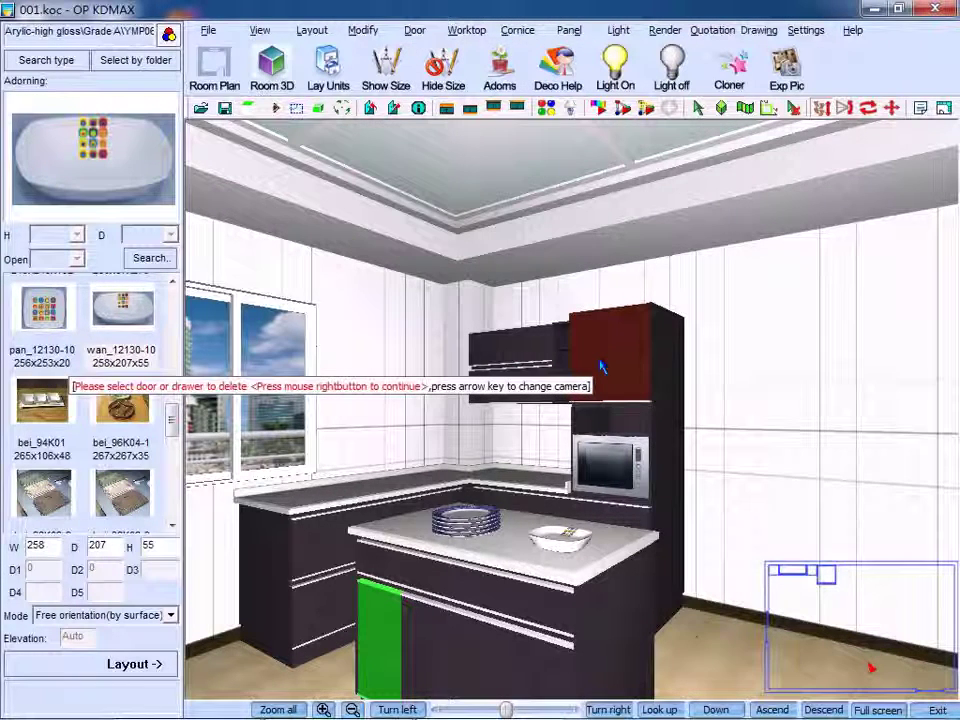
pyautogui.click(602, 367)
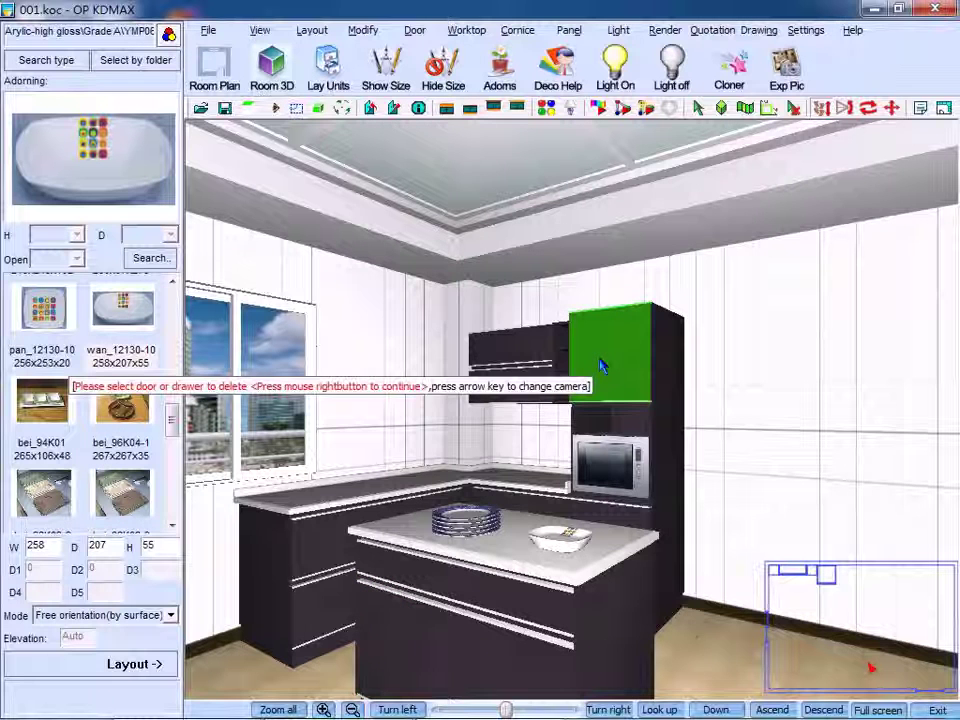
pyautogui.rightClick(600, 362)
pyautogui.click(478, 436)
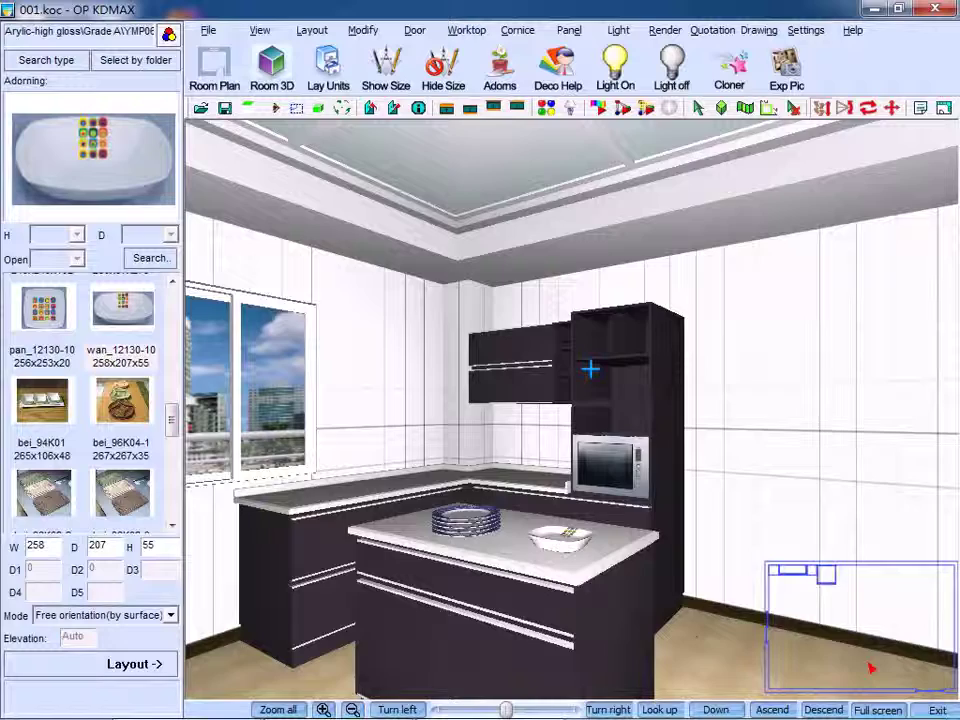
# Zoom, pan and move the camera to frame the open bay above the microwave.
pyautogui.scroll(10, 600, 380)
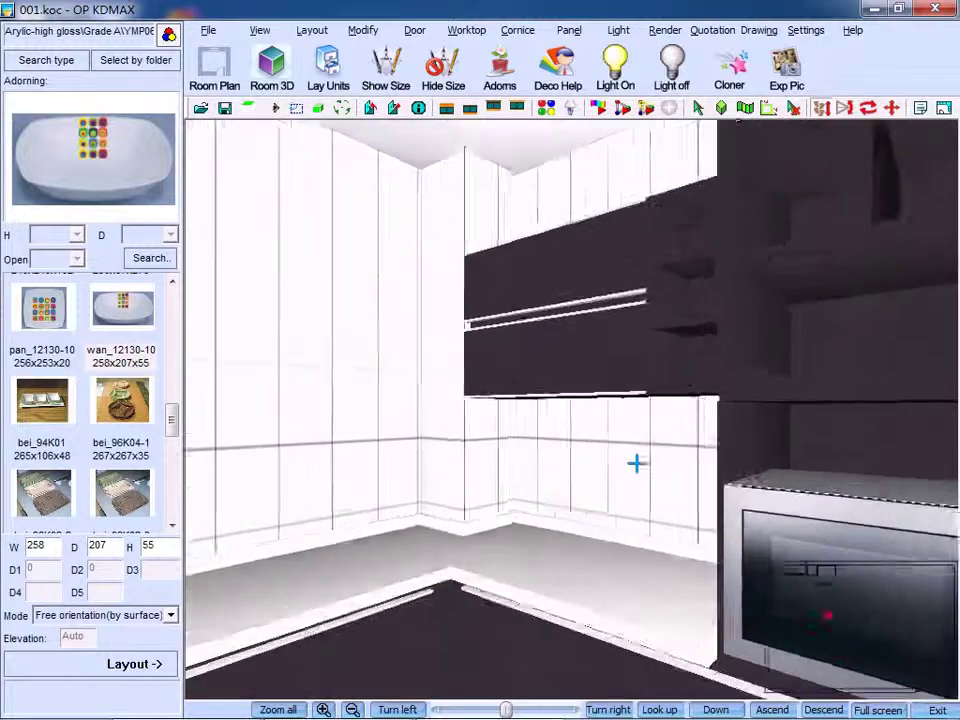
pyautogui.scroll(-10, 487, 453)
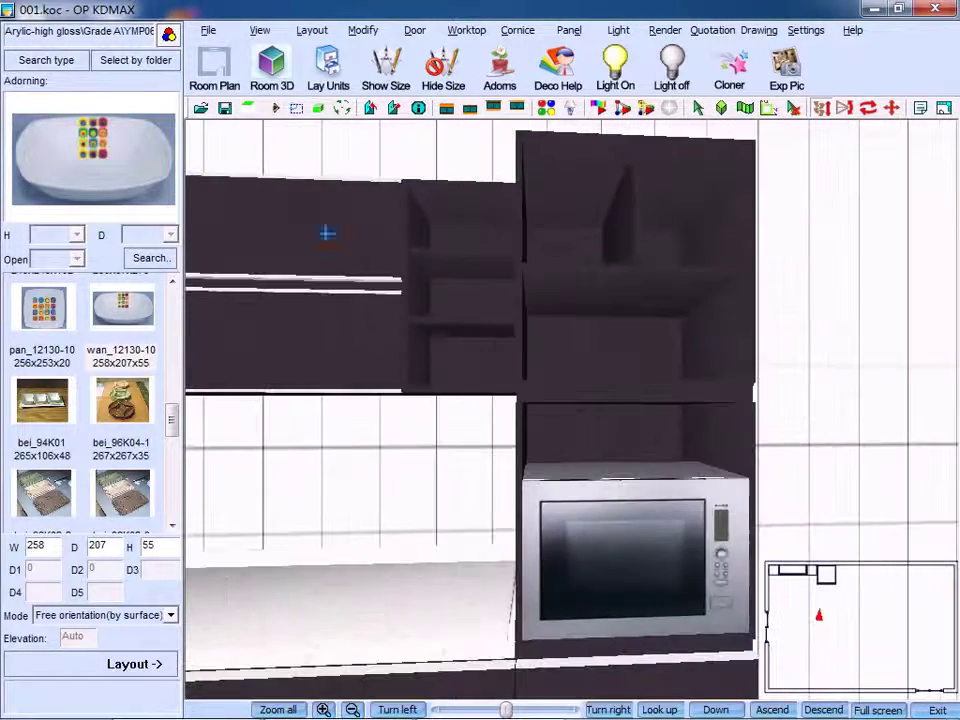
pyautogui.click(260, 31)
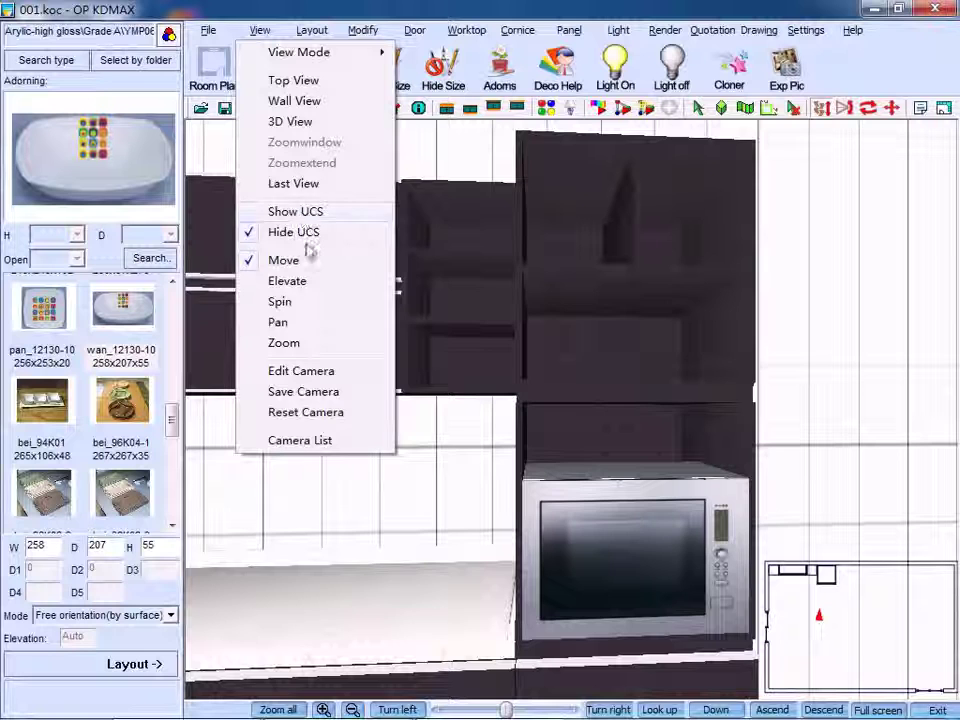
pyautogui.click(311, 328)
pyautogui.moveTo(589, 328)
pyautogui.mouseDown()
pyautogui.moveTo(576, 328)
pyautogui.moveTo(578, 338)
pyautogui.mouseUp()
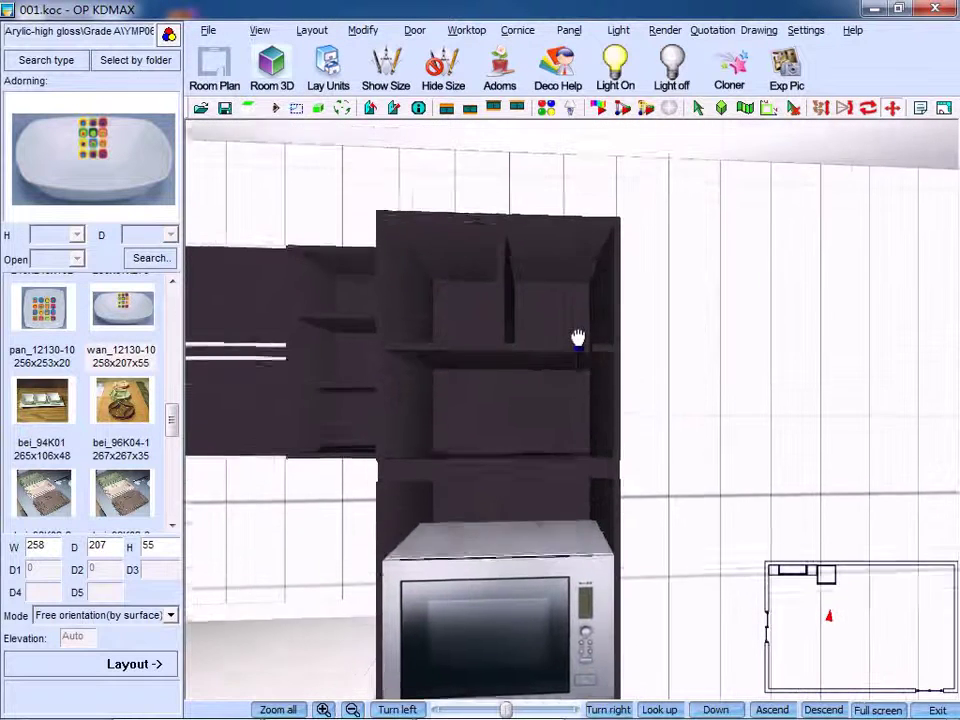
pyautogui.click(260, 31)
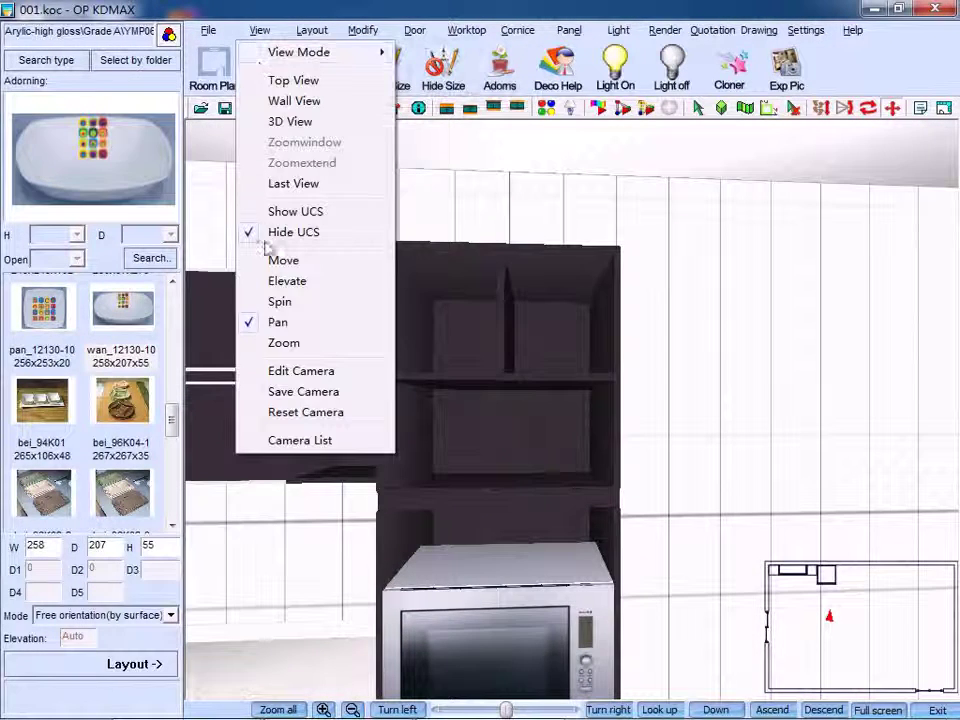
pyautogui.click(290, 262)
pyautogui.moveTo(536, 409)
pyautogui.mouseDown()
pyautogui.moveTo(540, 420)
pyautogui.moveTo(536, 405)
pyautogui.mouseUp()
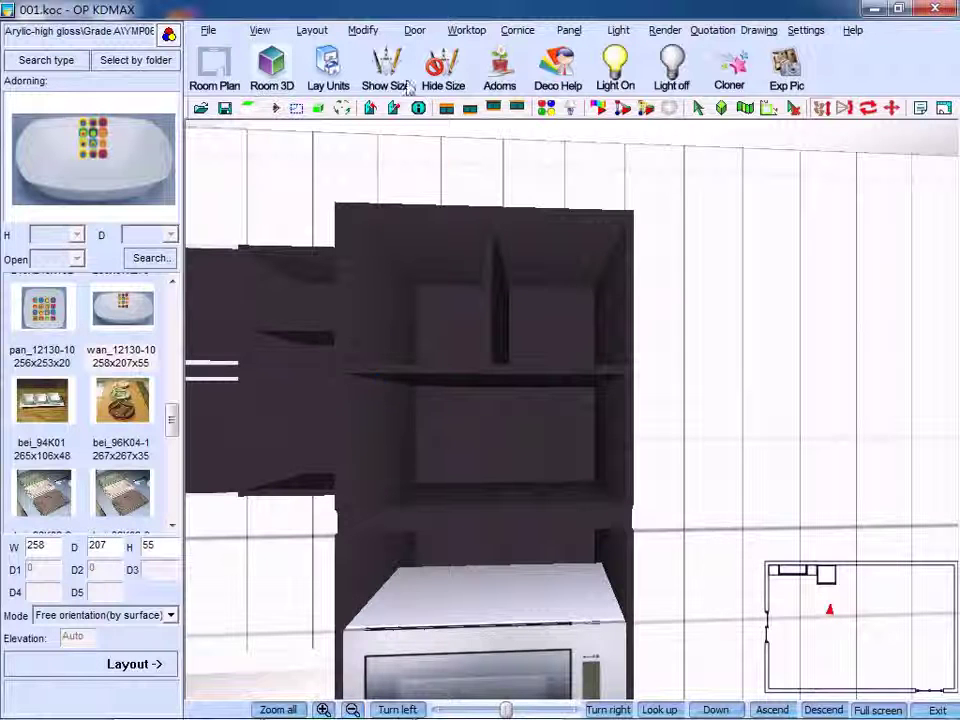
# Start Make Door And Drawer and pick the top, bottom, left and right panels around the opening.
pyautogui.click(414, 30)
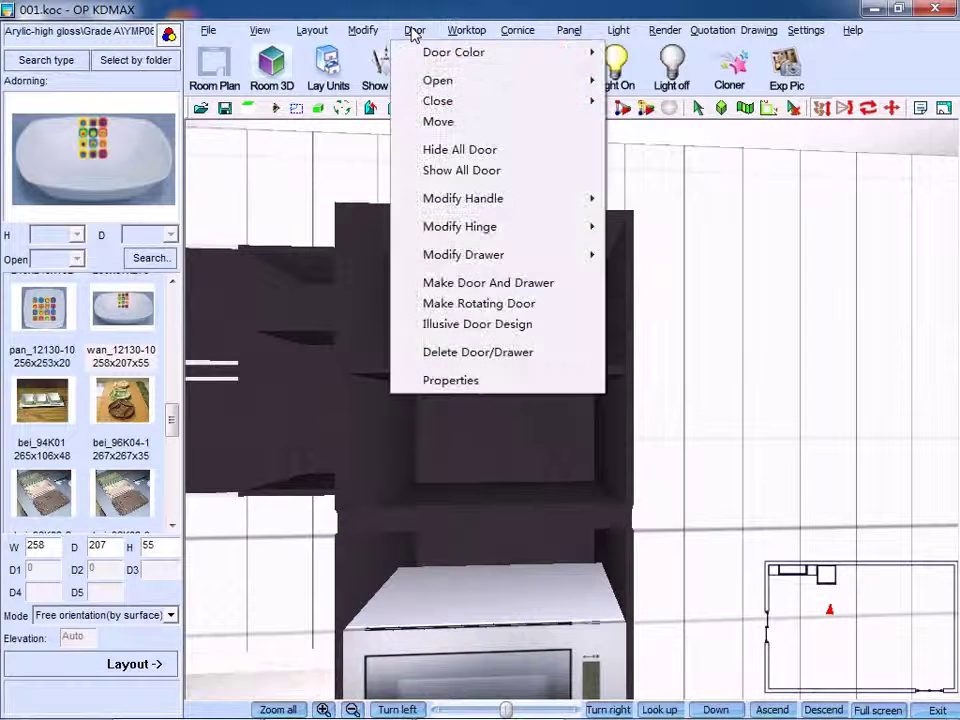
pyautogui.click(486, 285)
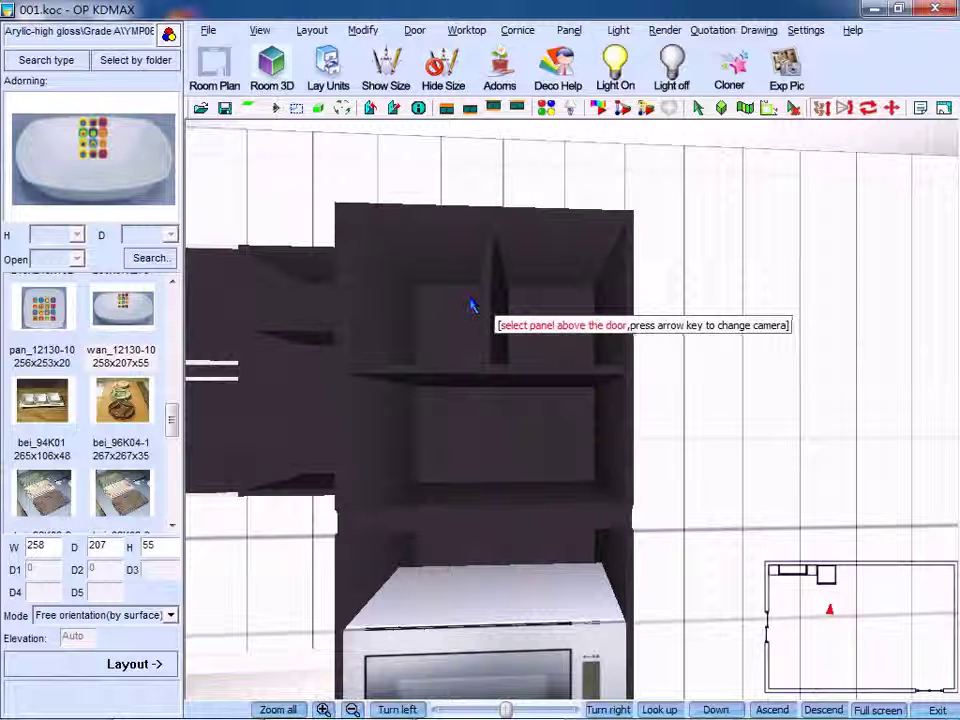
pyautogui.click(467, 259)
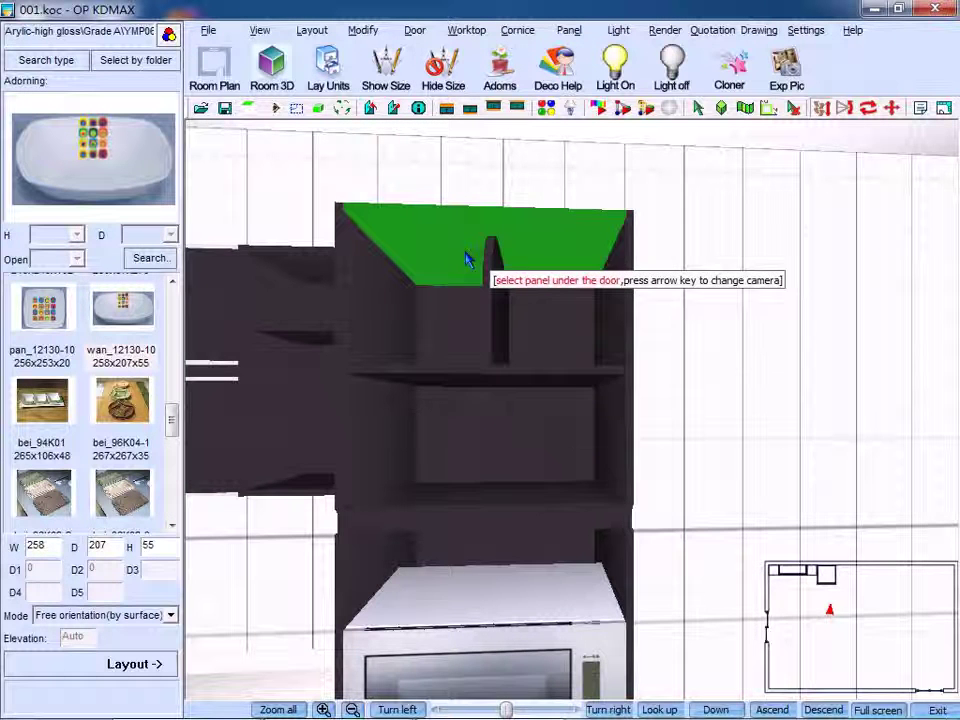
pyautogui.click(491, 496)
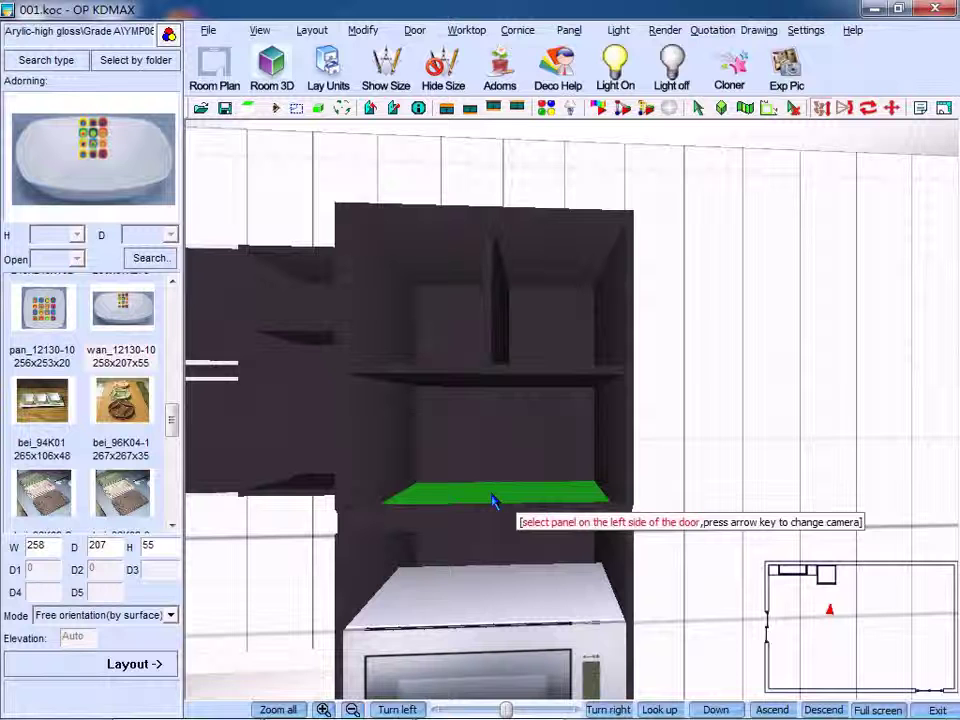
pyautogui.click(392, 407)
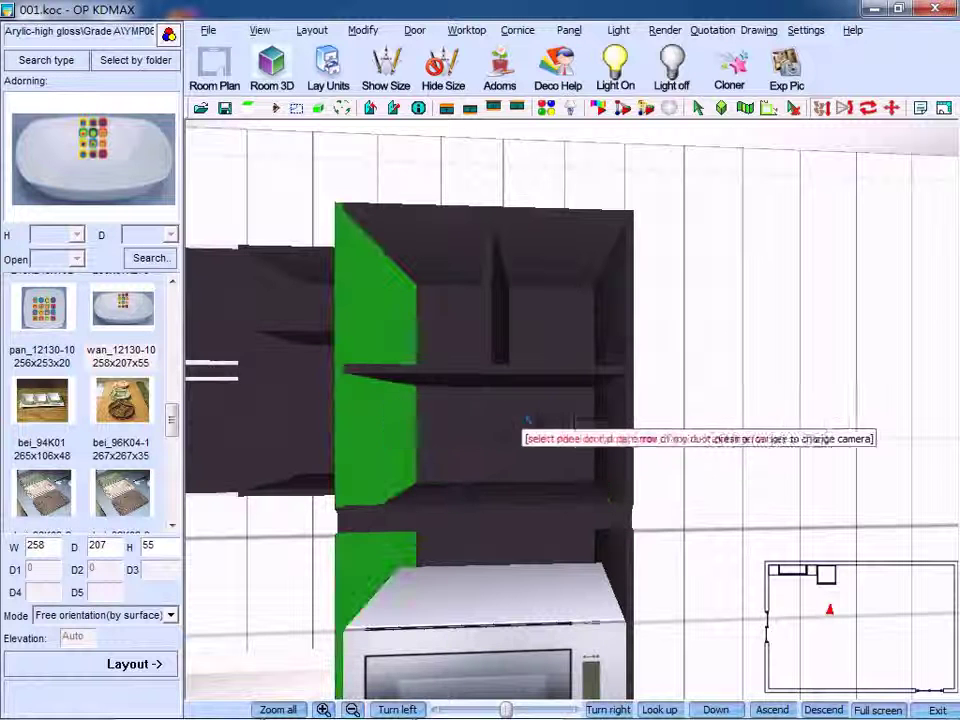
pyautogui.click(604, 411)
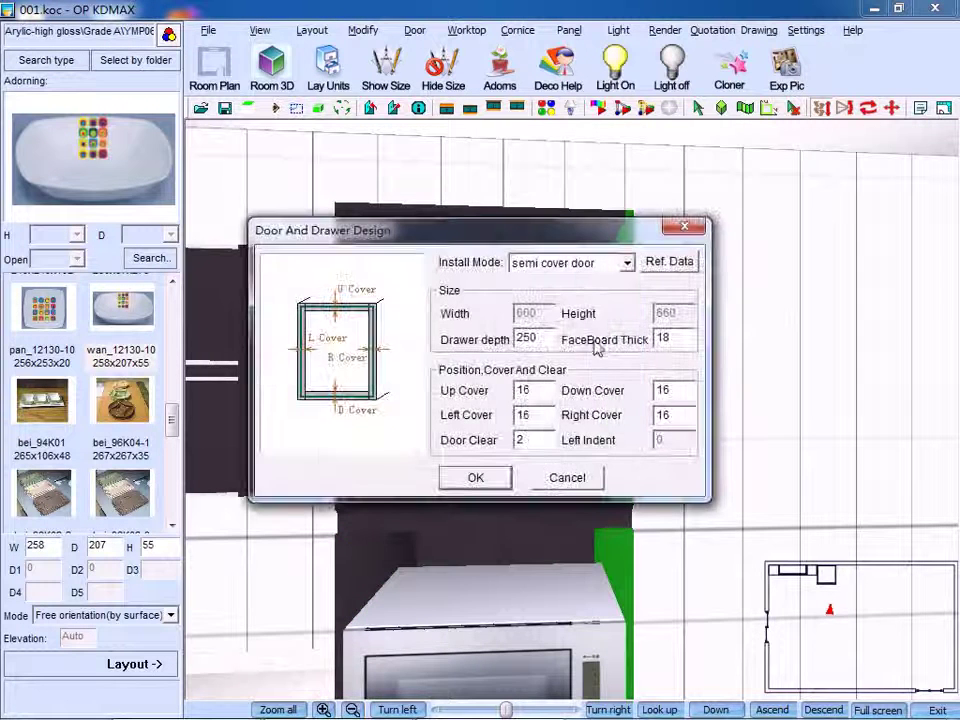
# Set the new front's install mode to full cover door.
pyautogui.click(590, 263)
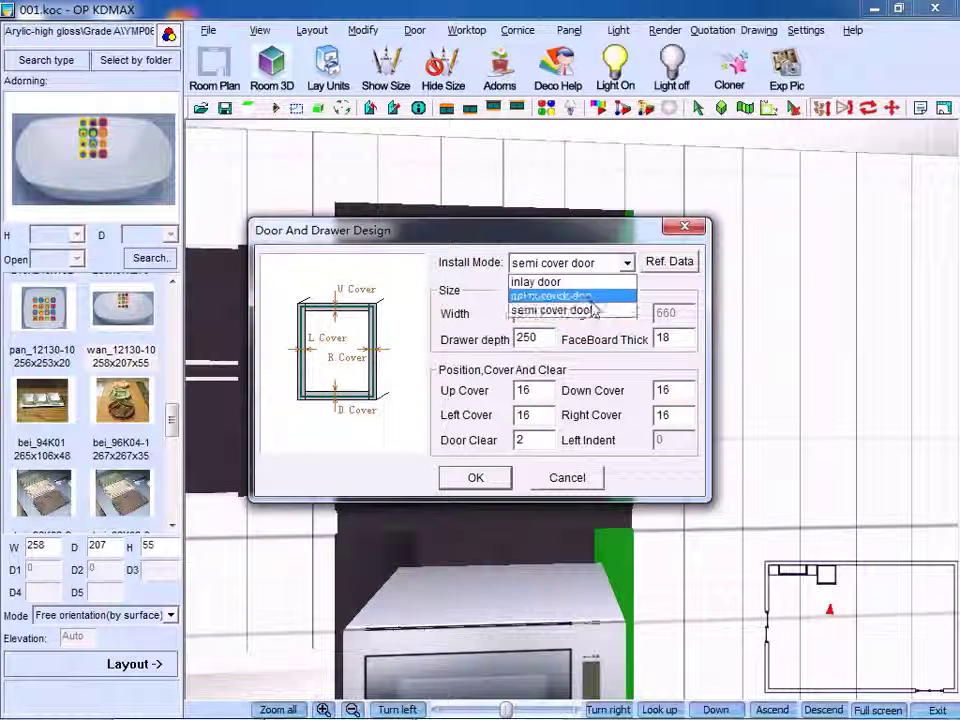
pyautogui.click(588, 297)
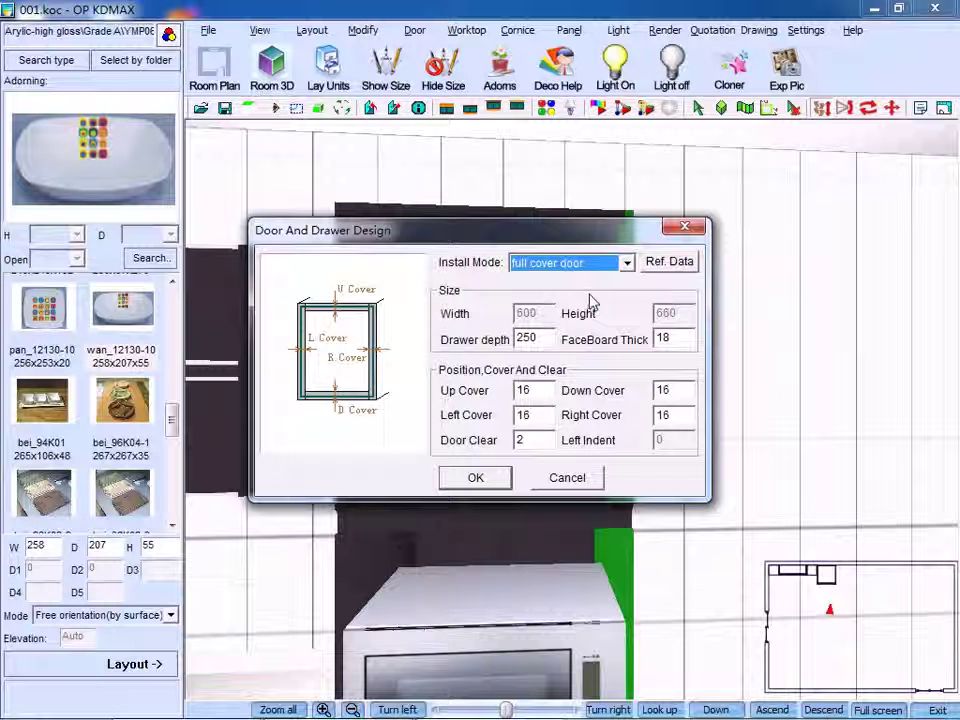
pyautogui.moveTo(580, 240); pyautogui.dragTo(612, 298)
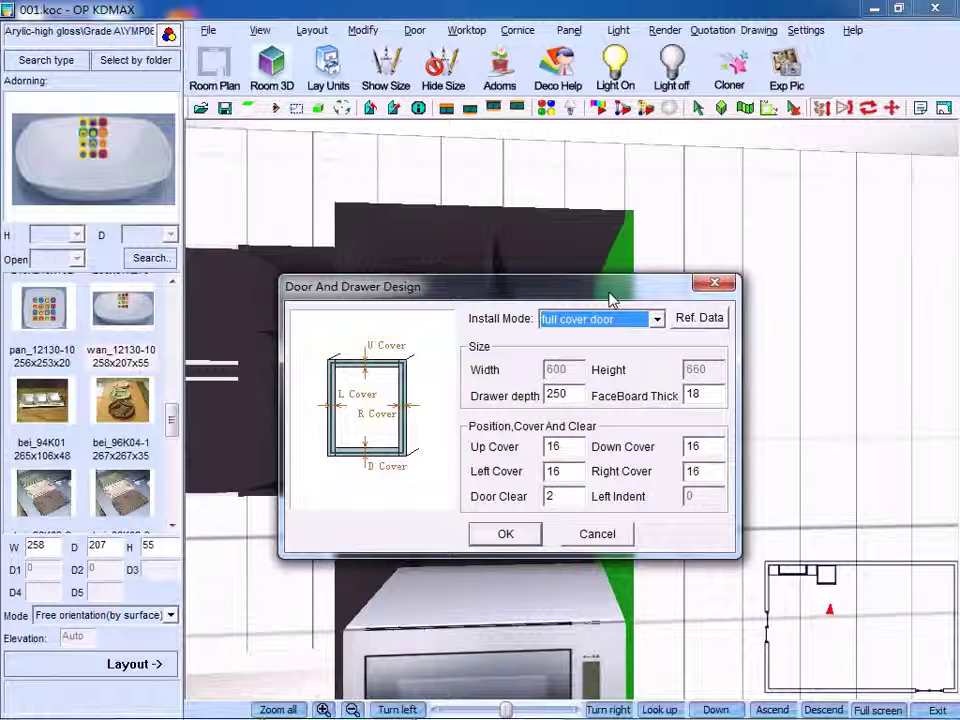
pyautogui.doubleClick(552, 394)
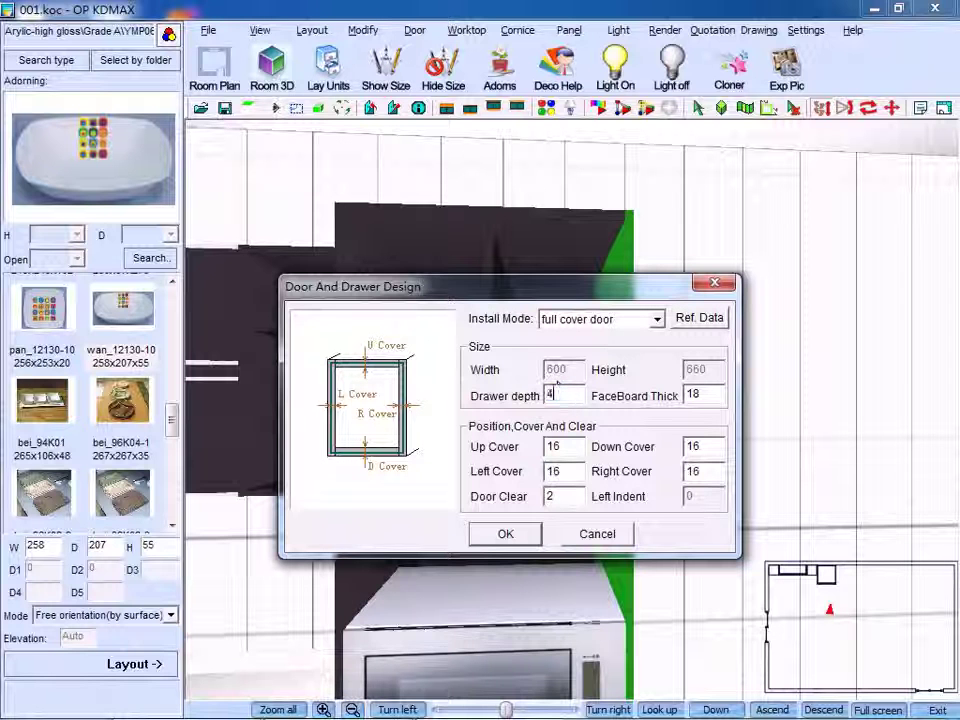
# Set covers to 18 up, 8 down, 18 left, 18 right and confirm.
pyautogui.click(564, 446)
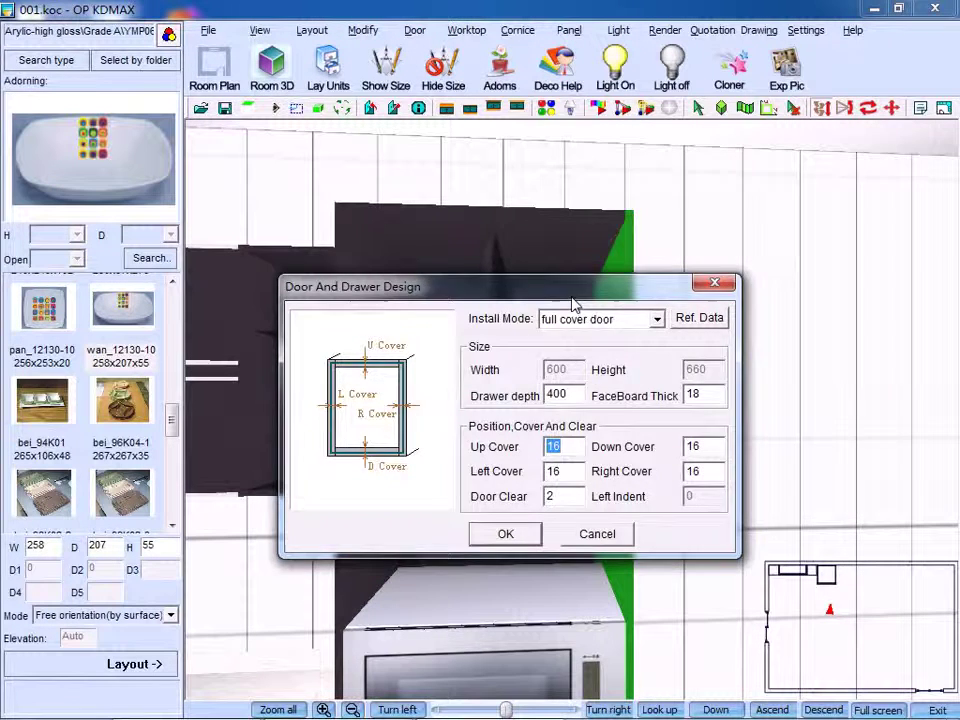
pyautogui.moveTo(572, 288); pyautogui.dragTo(746, 180)
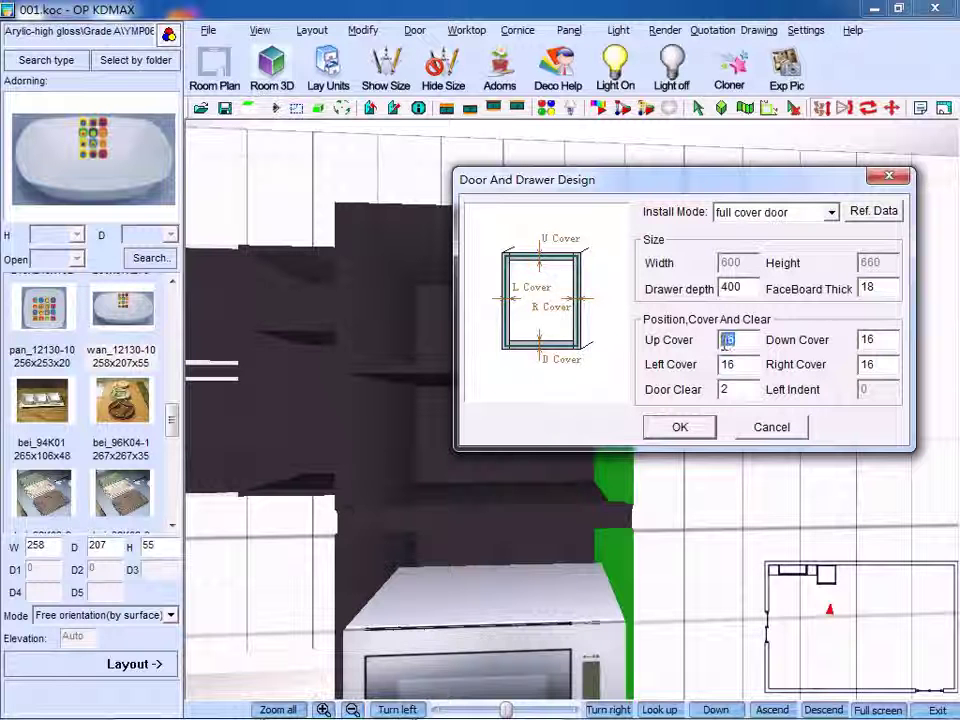
pyautogui.write('18')
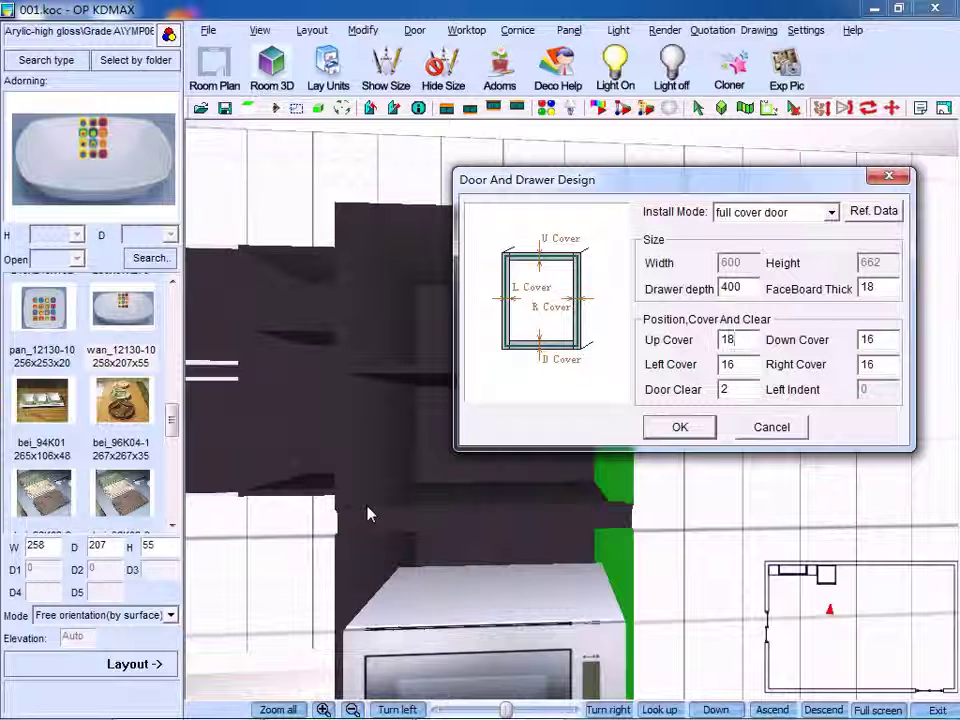
pyautogui.moveTo(880, 340); pyautogui.dragTo(842, 343)
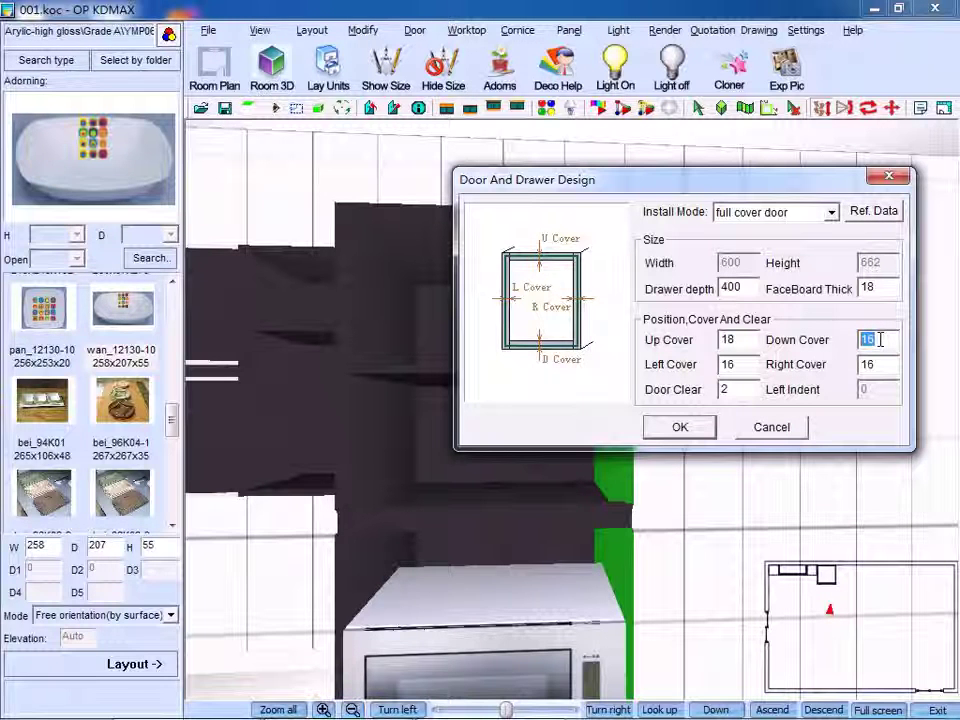
pyautogui.write('8')
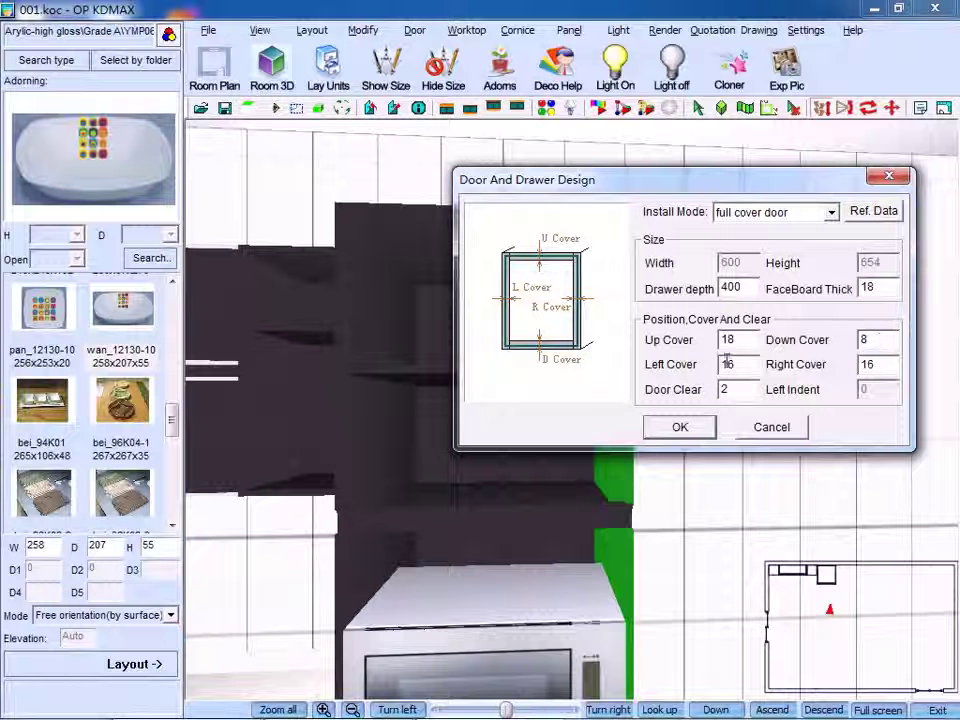
pyautogui.doubleClick(727, 364)
pyautogui.write('18')
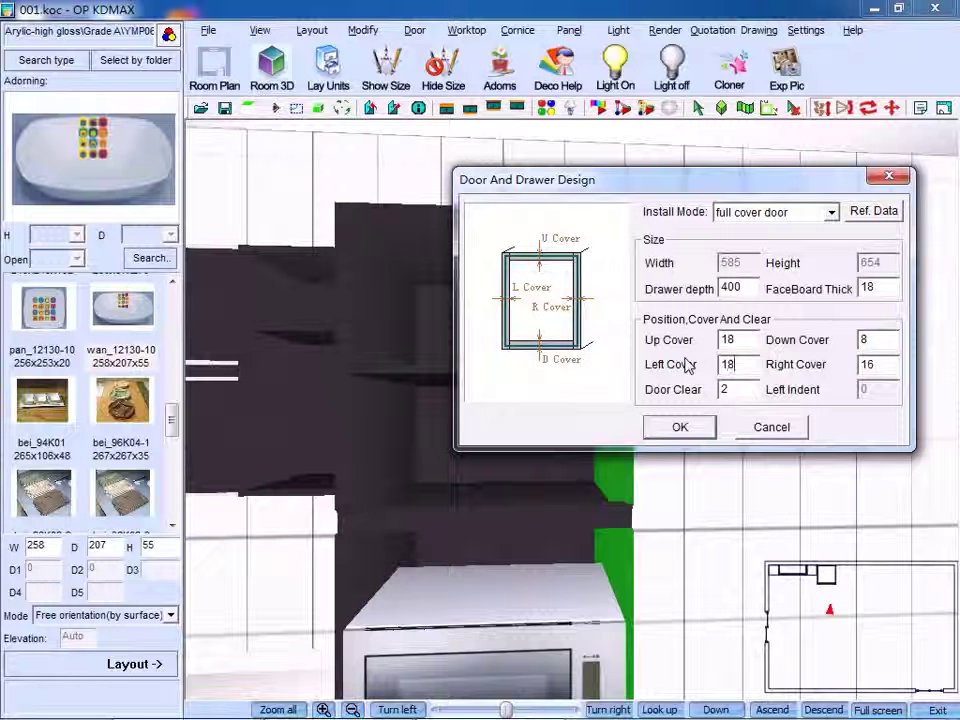
pyautogui.doubleClick(878, 365)
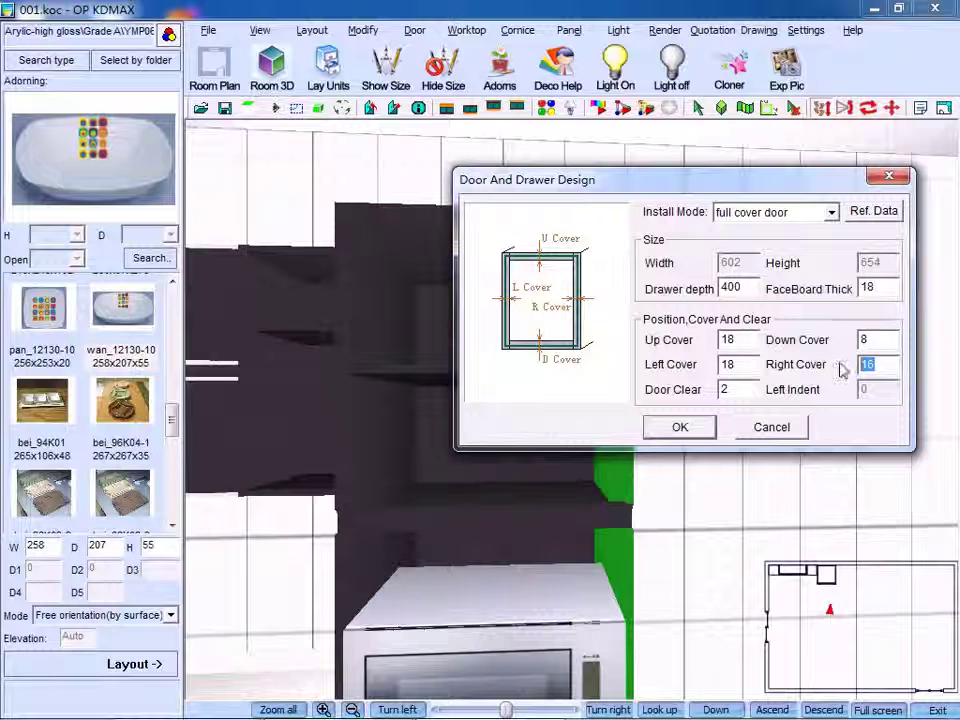
pyautogui.write('1')
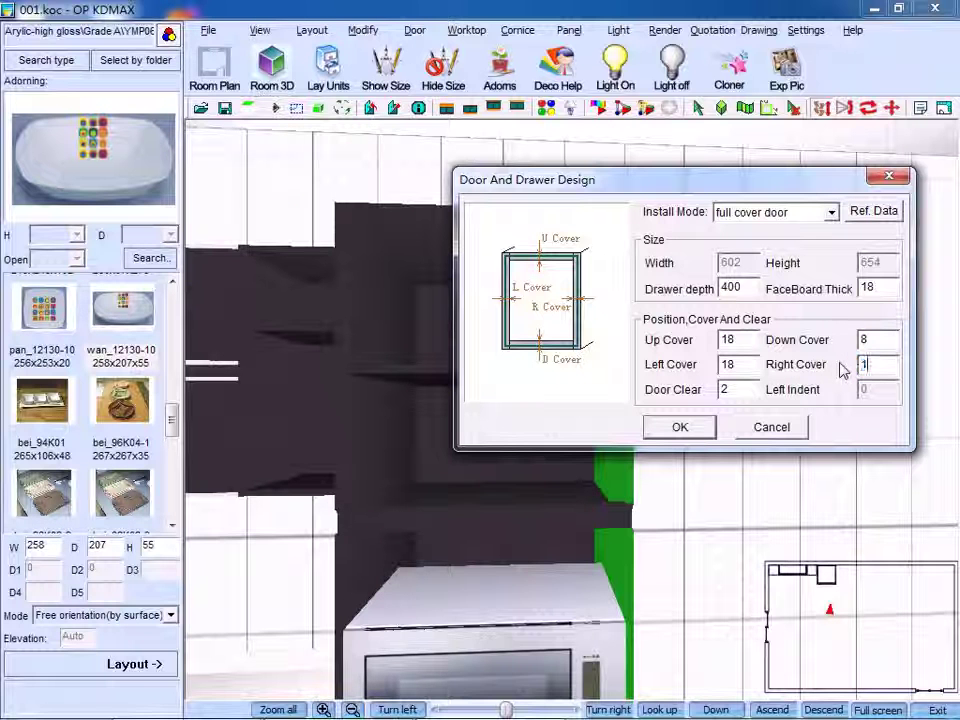
pyautogui.write('8')
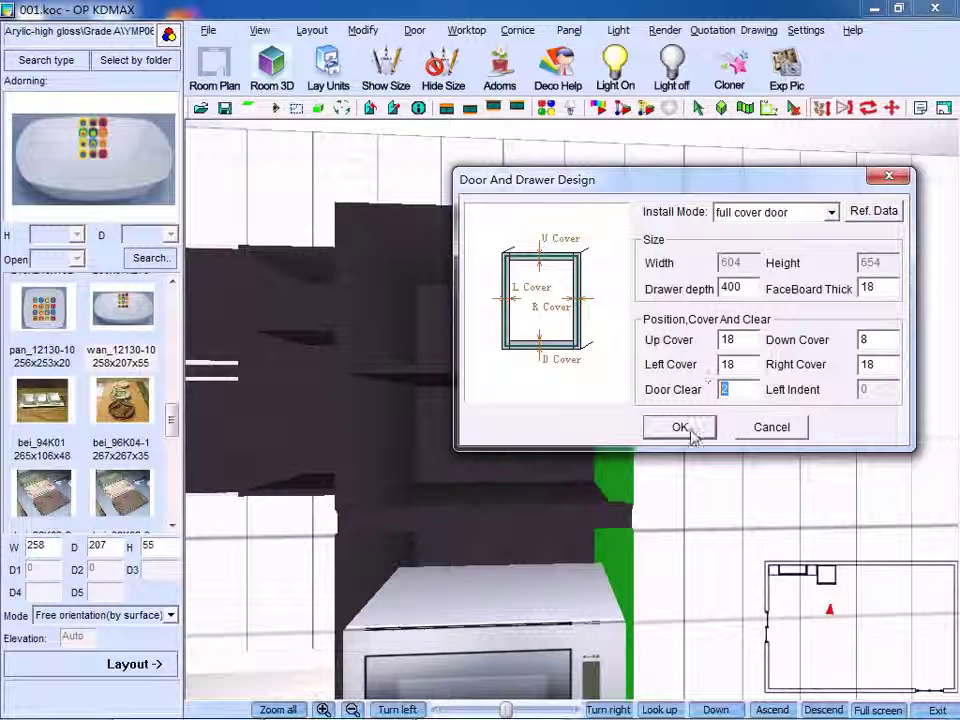
pyautogui.click(690, 430)
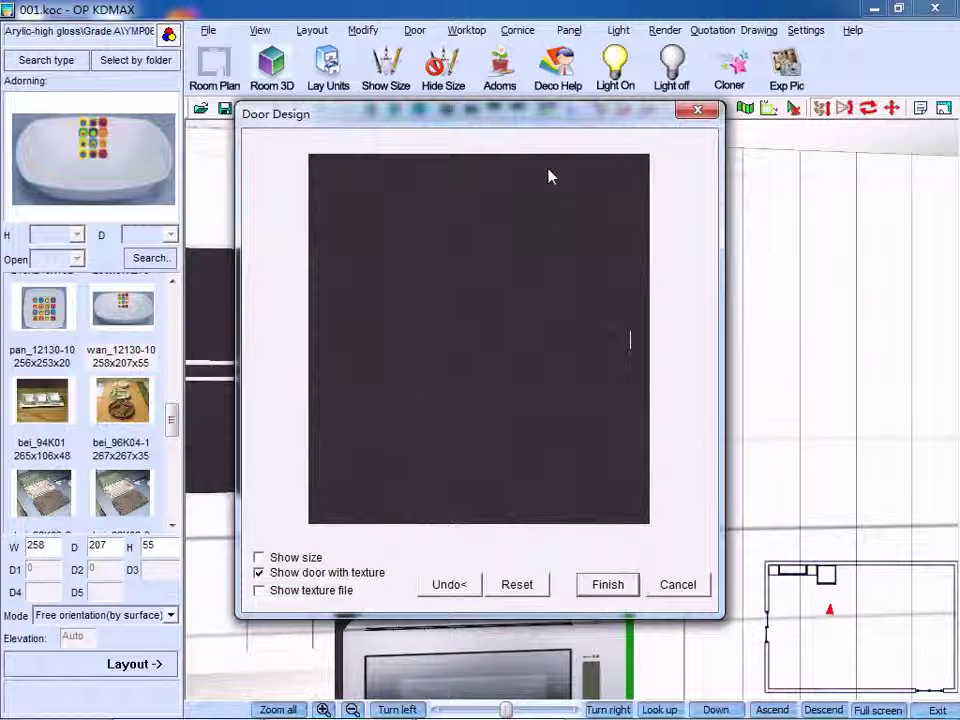
# Divide the door front horizontally into drawer units.
pyautogui.moveTo(536, 127); pyautogui.dragTo(265, 120)
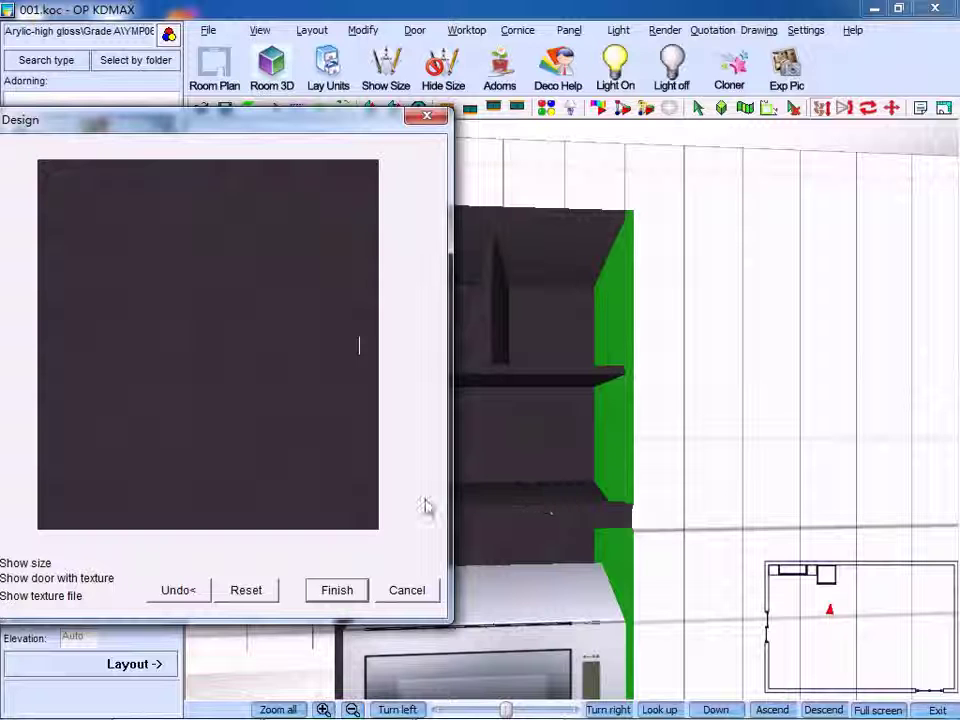
pyautogui.rightClick(248, 245)
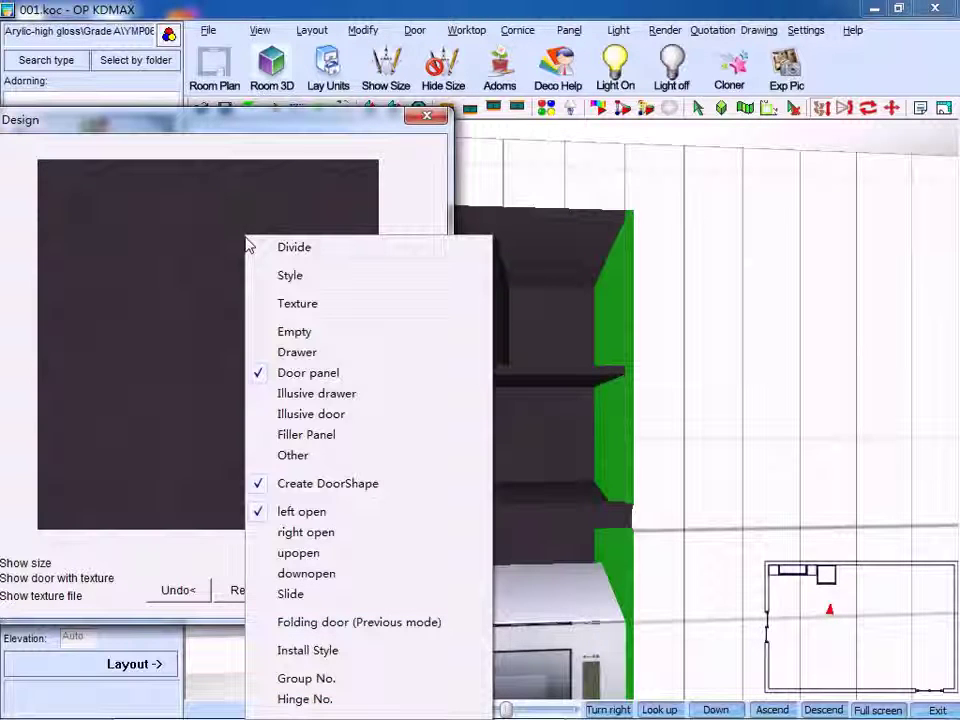
pyautogui.click(290, 249)
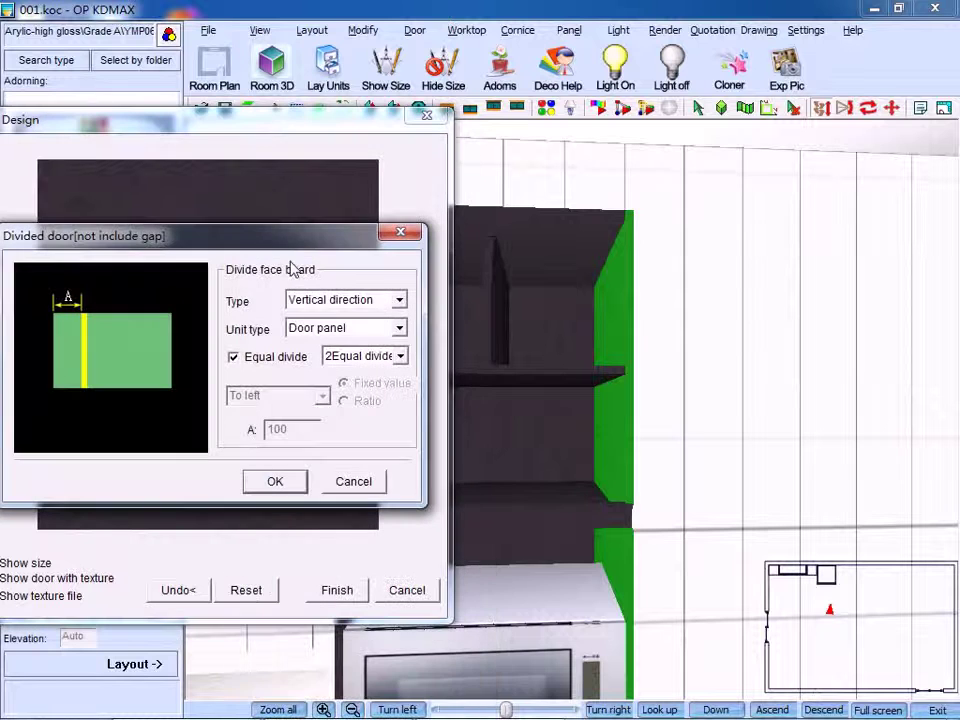
pyautogui.click(329, 303)
pyautogui.click(332, 316)
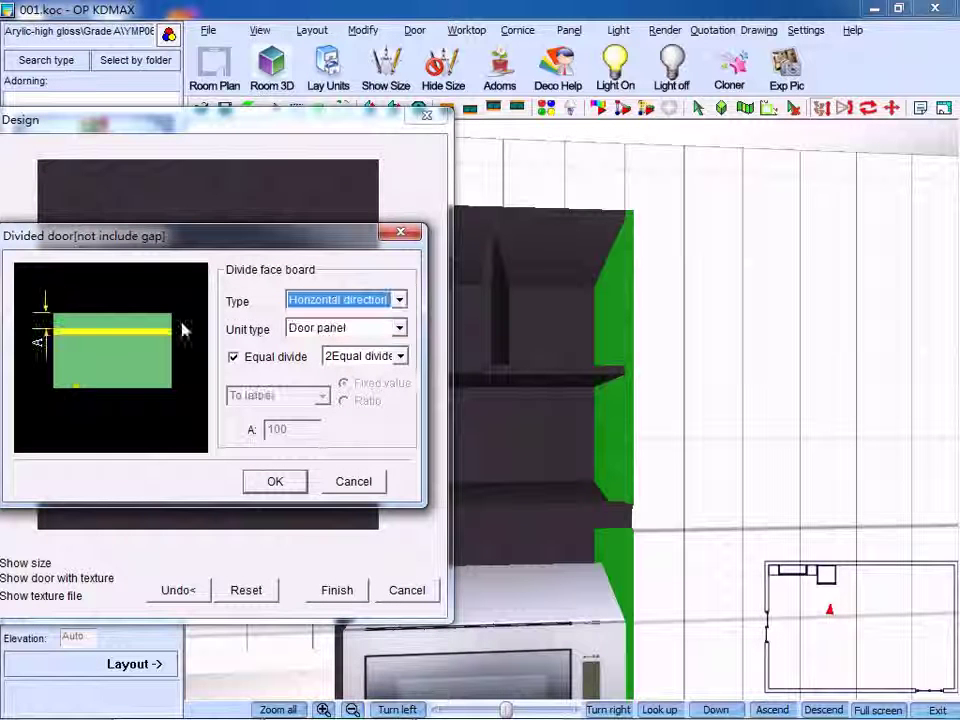
pyautogui.click(353, 332)
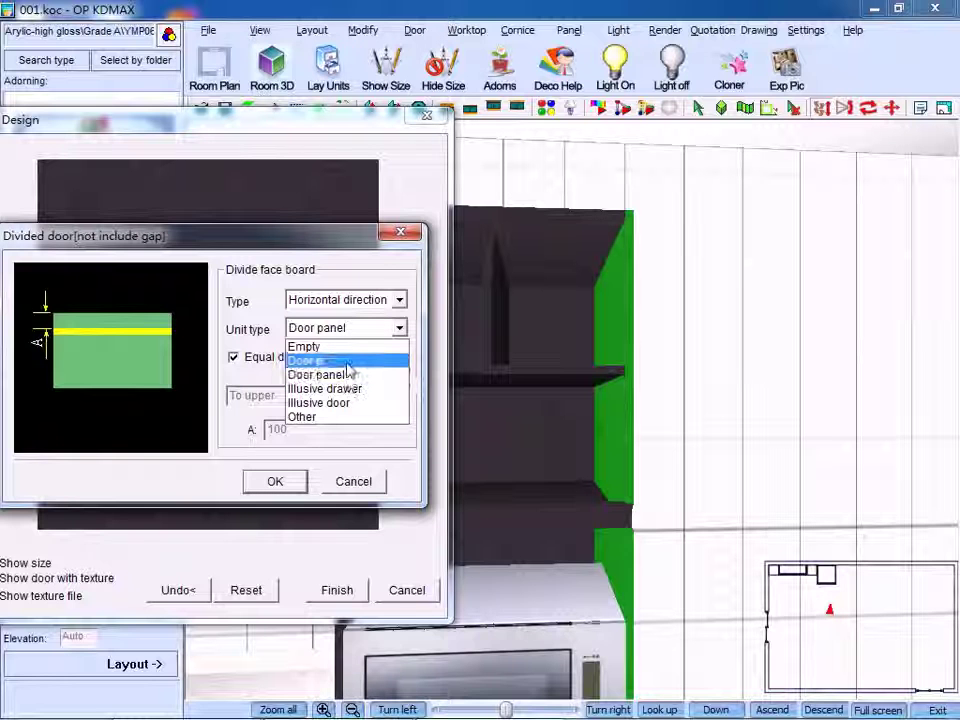
pyautogui.click(348, 362)
pyautogui.click(287, 484)
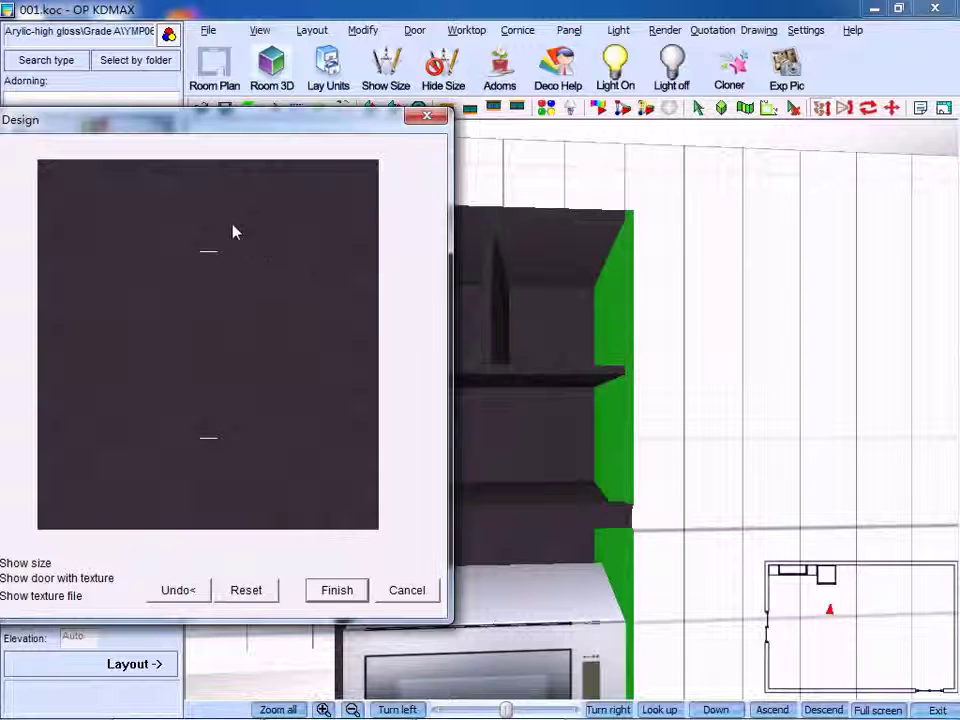
# Divide the upper section vertically into door panels.
pyautogui.rightClick(160, 254)
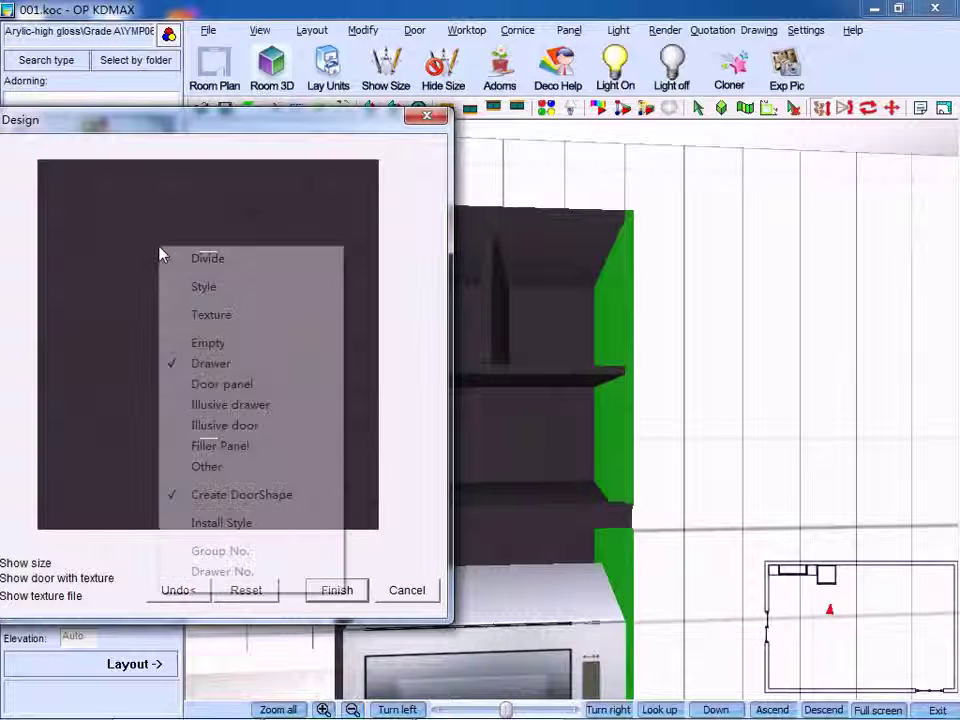
pyautogui.click(203, 261)
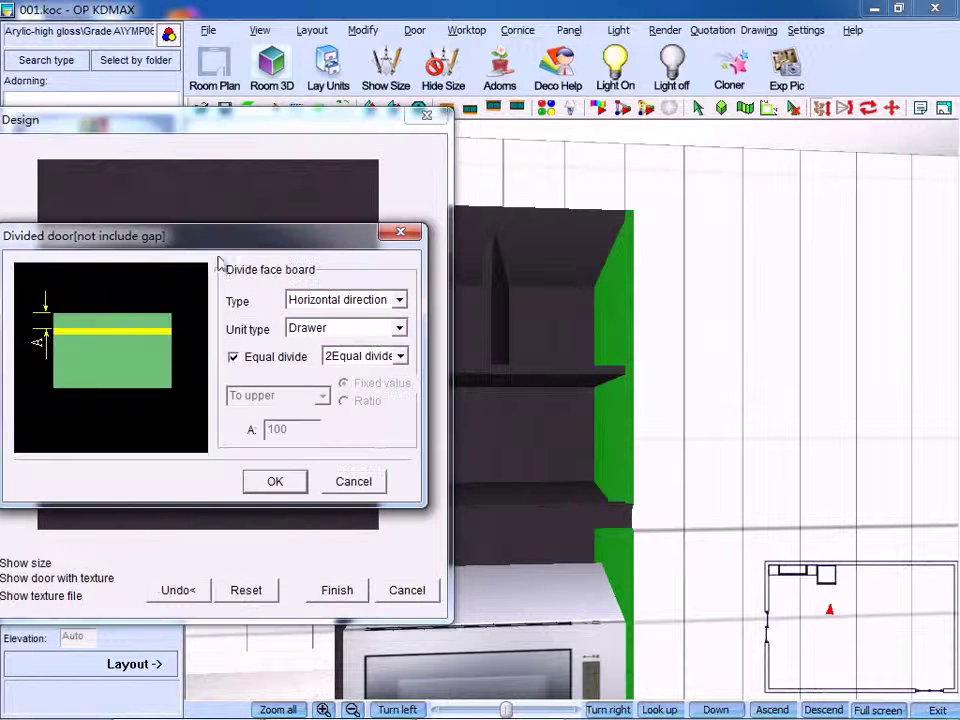
pyautogui.click(318, 302)
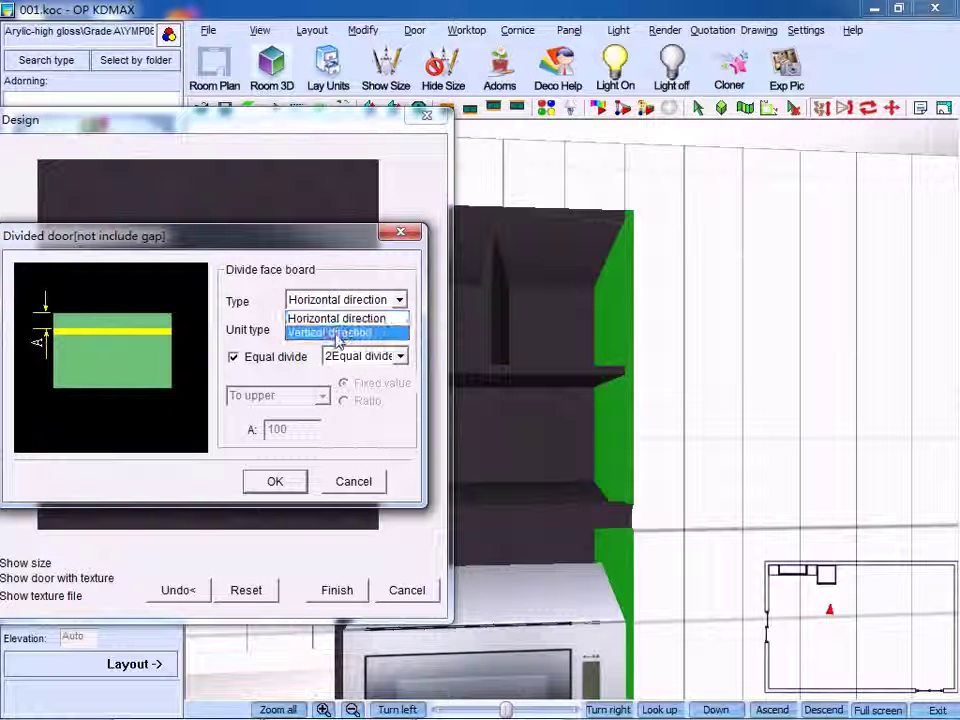
pyautogui.click(340, 334)
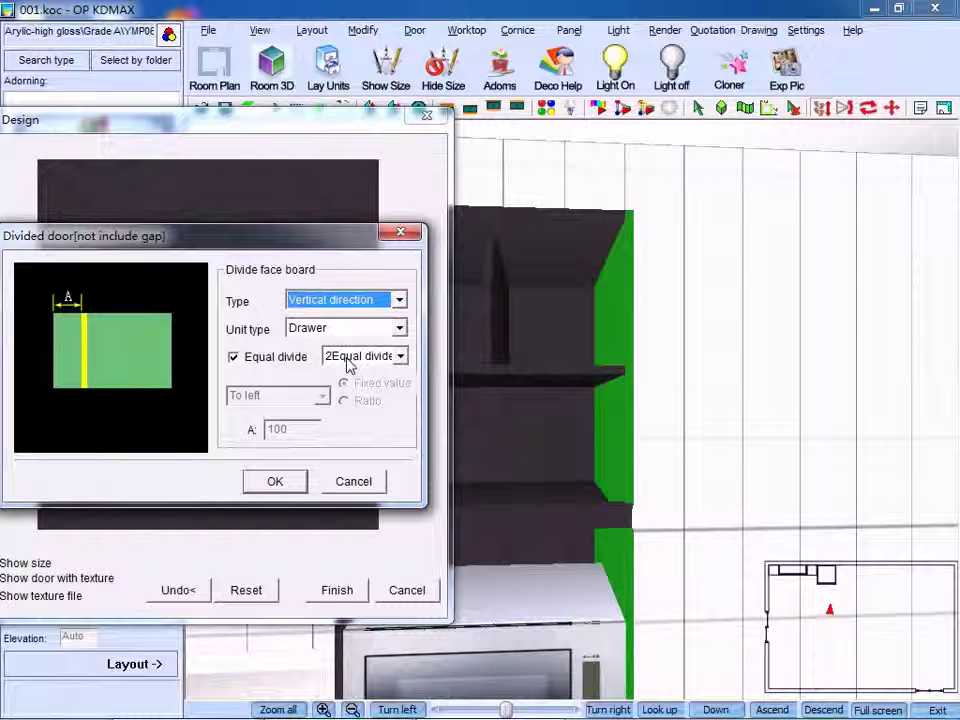
pyautogui.click(333, 330)
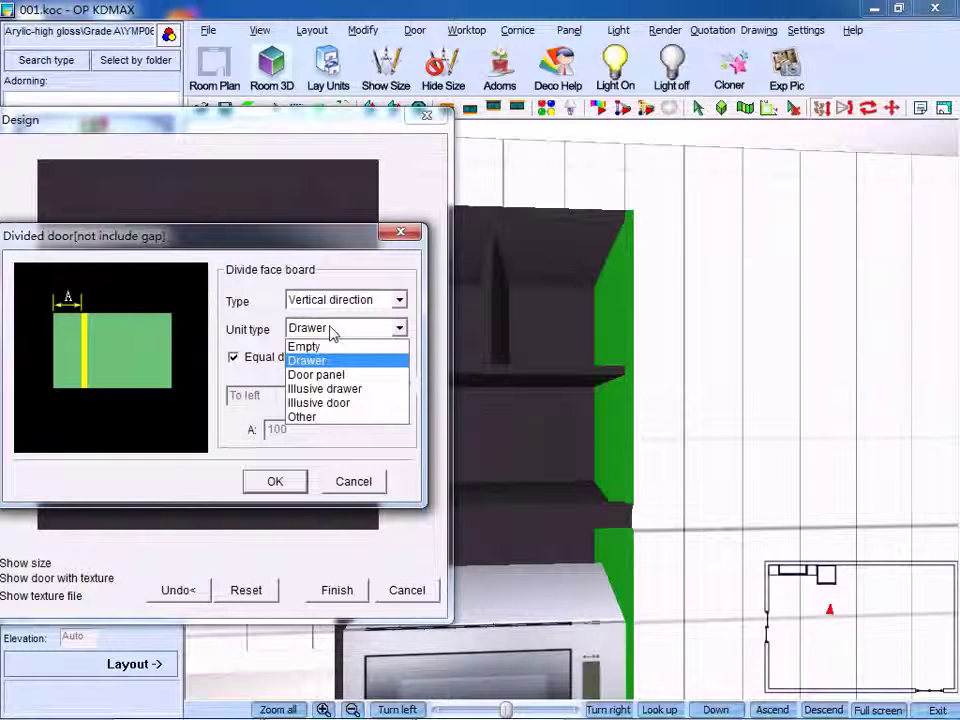
pyautogui.click(345, 375)
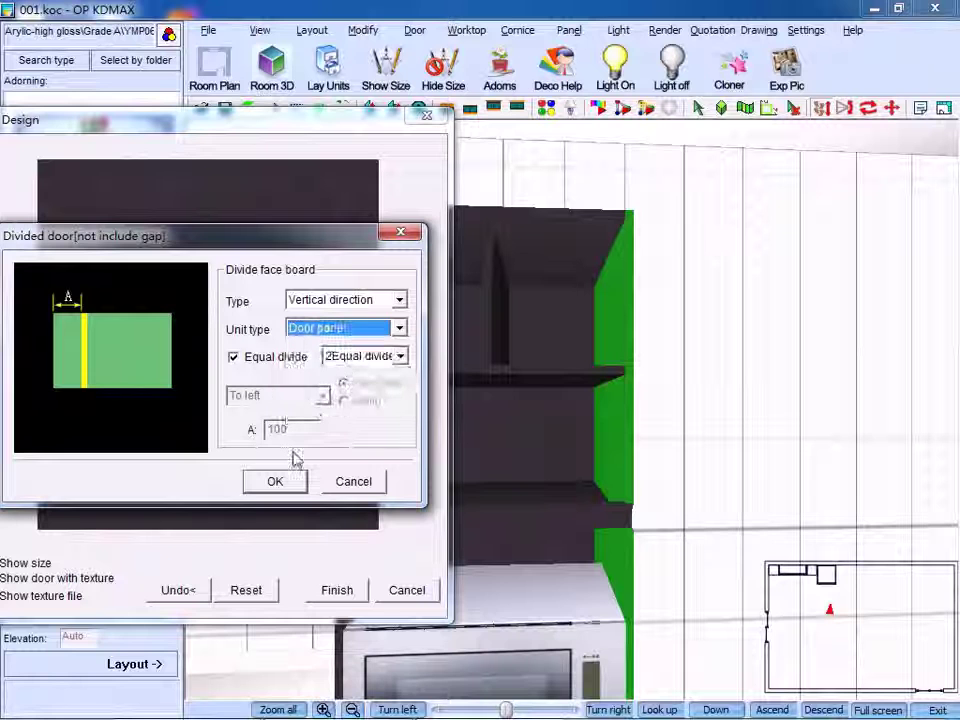
pyautogui.click(278, 483)
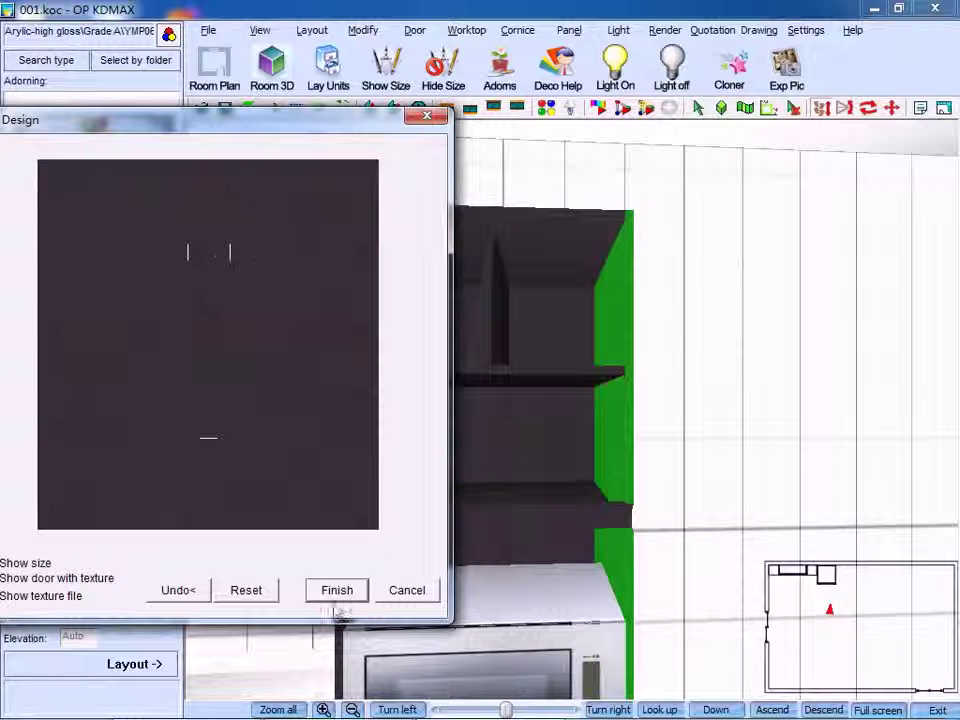
# Apply the finished front to the cabinet and zoom in on the tall dark unit.
pyautogui.click(337, 591)
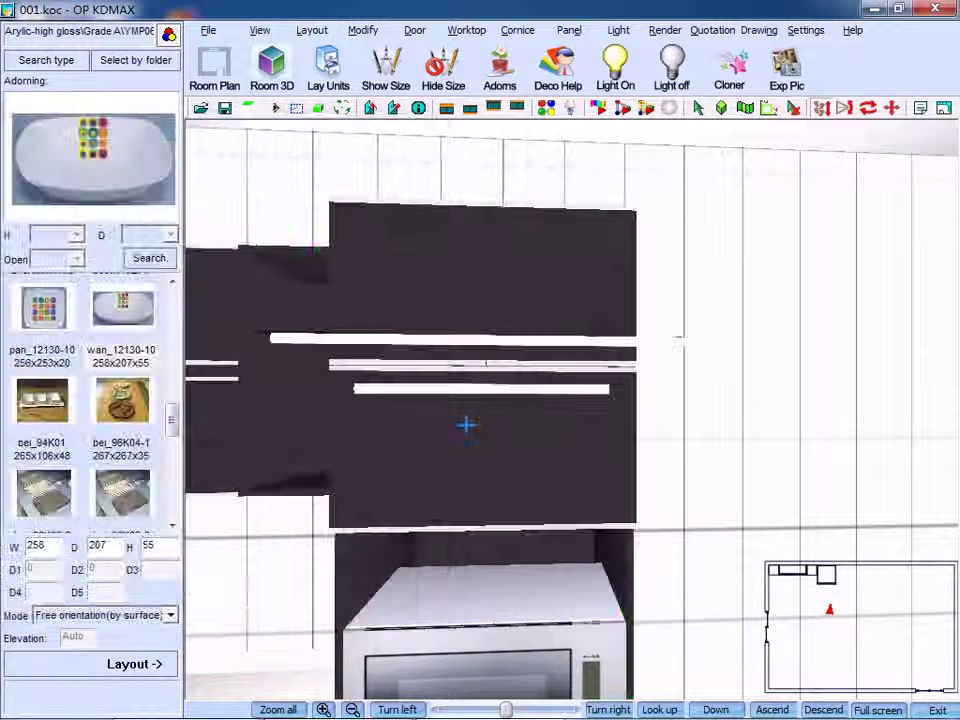
pyautogui.scroll(5, 381, 422)
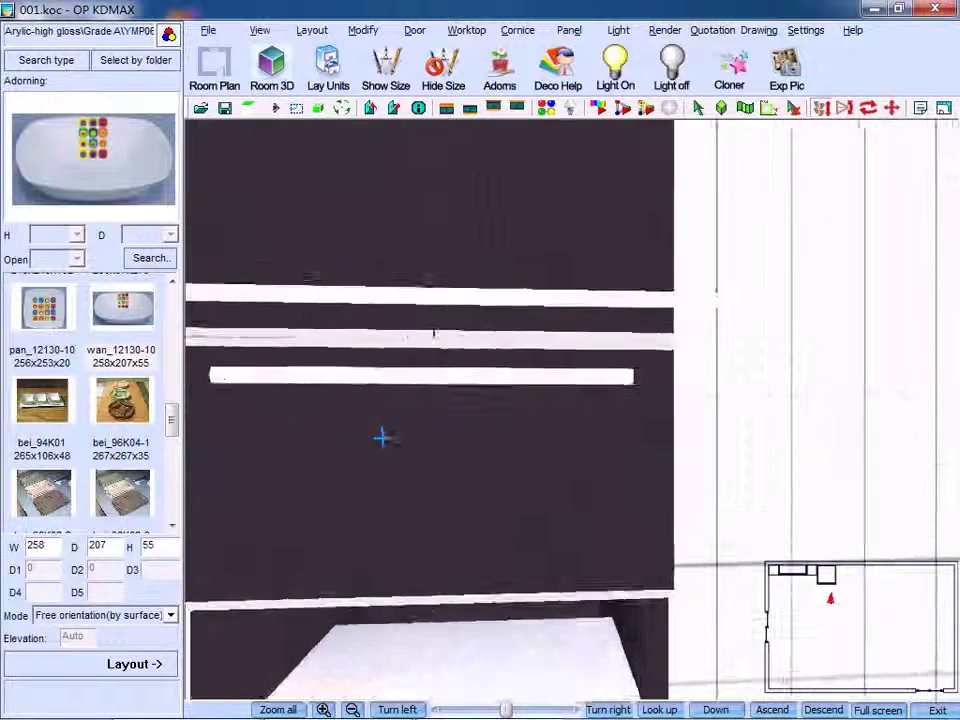
pyautogui.moveTo(381, 422); pyautogui.dragTo(636, 426)
pyautogui.scroll(2, 636, 430)
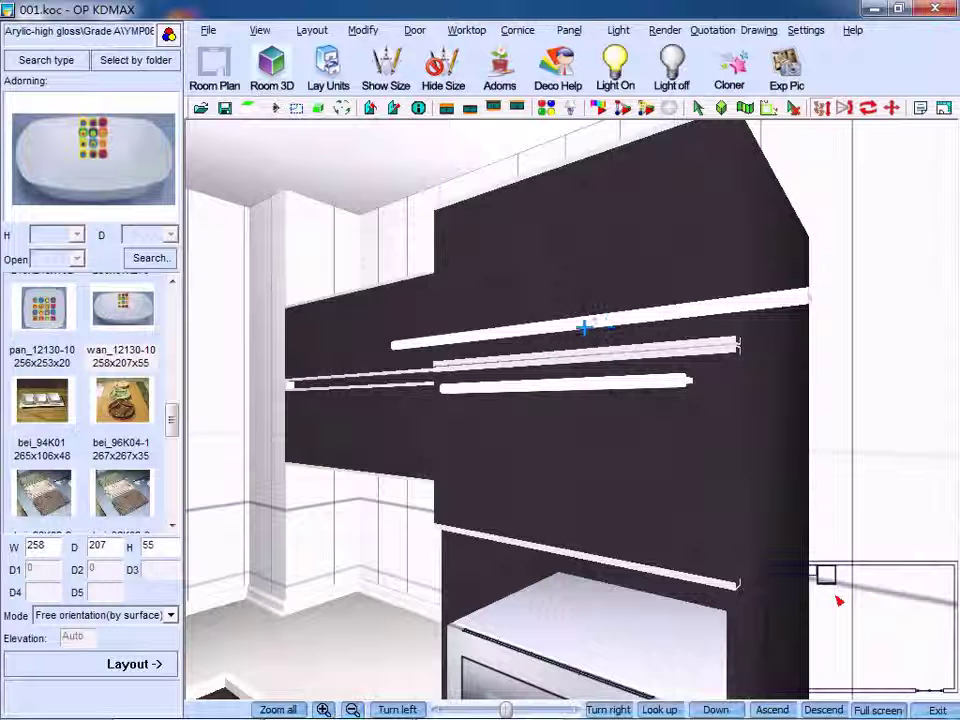
pyautogui.rightClick(548, 324)
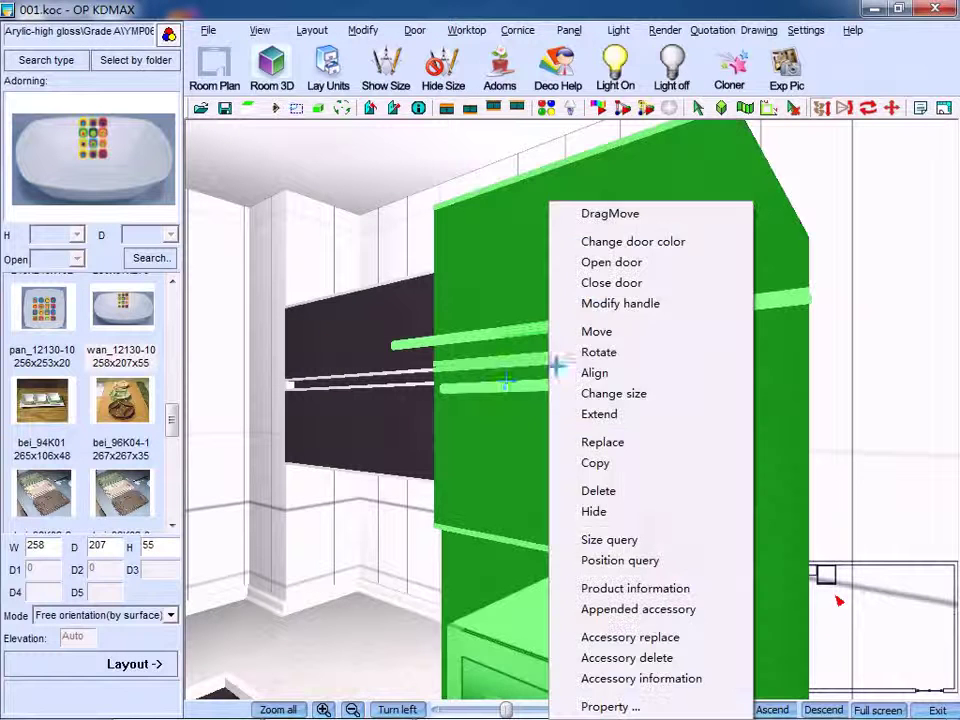
pyautogui.press('Escape')
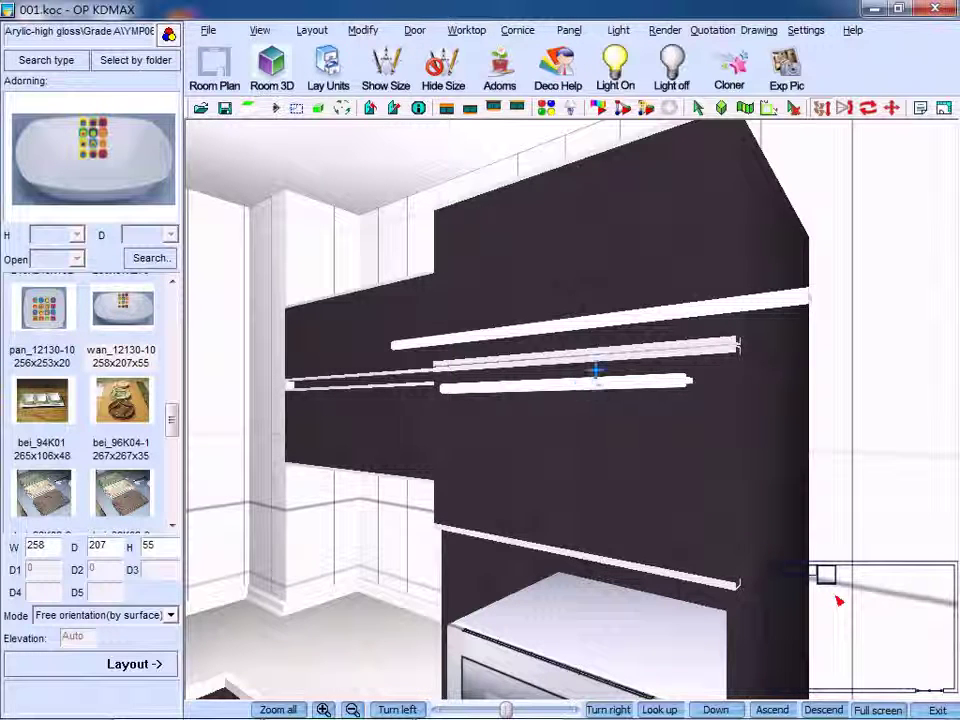
# Shorten the upper door's handle length to 200.
pyautogui.click(414, 30)
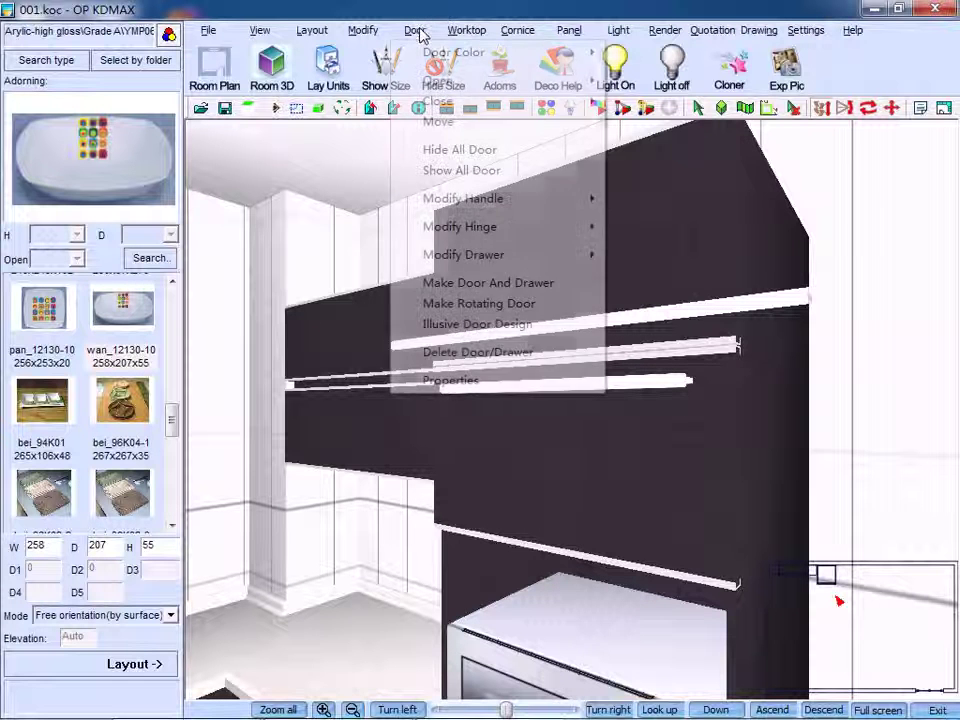
pyautogui.moveTo(503, 208)
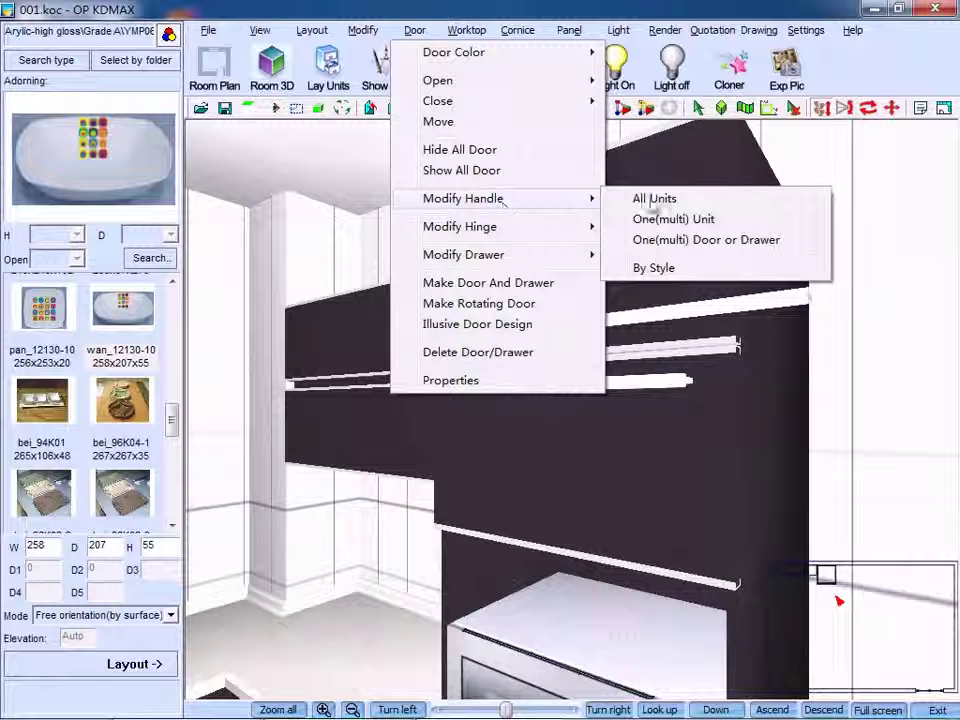
pyautogui.click(664, 240)
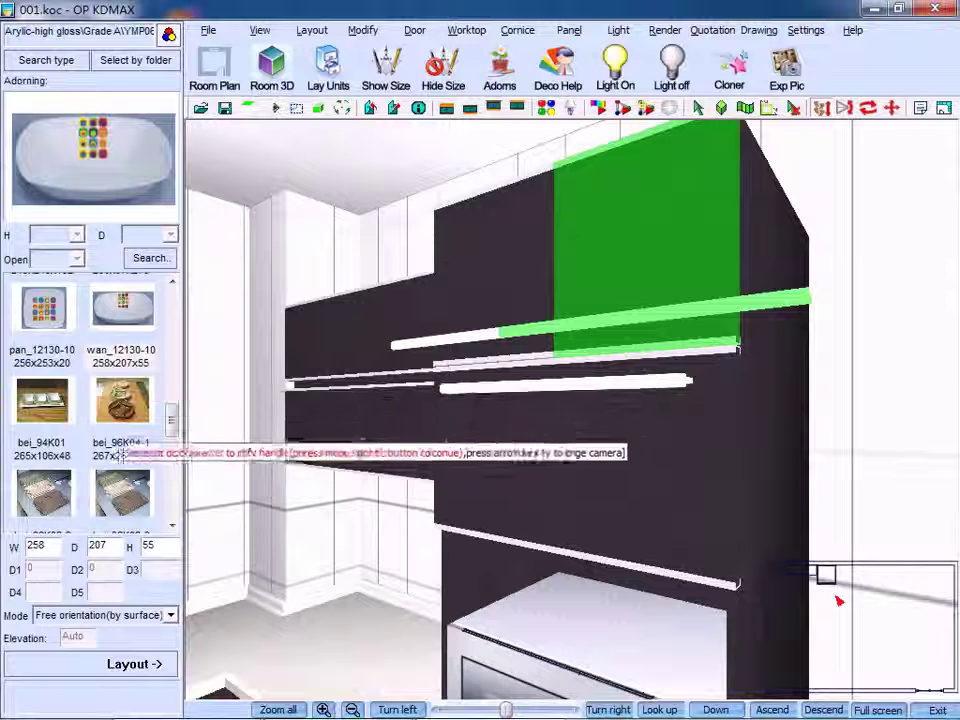
pyautogui.click(577, 408)
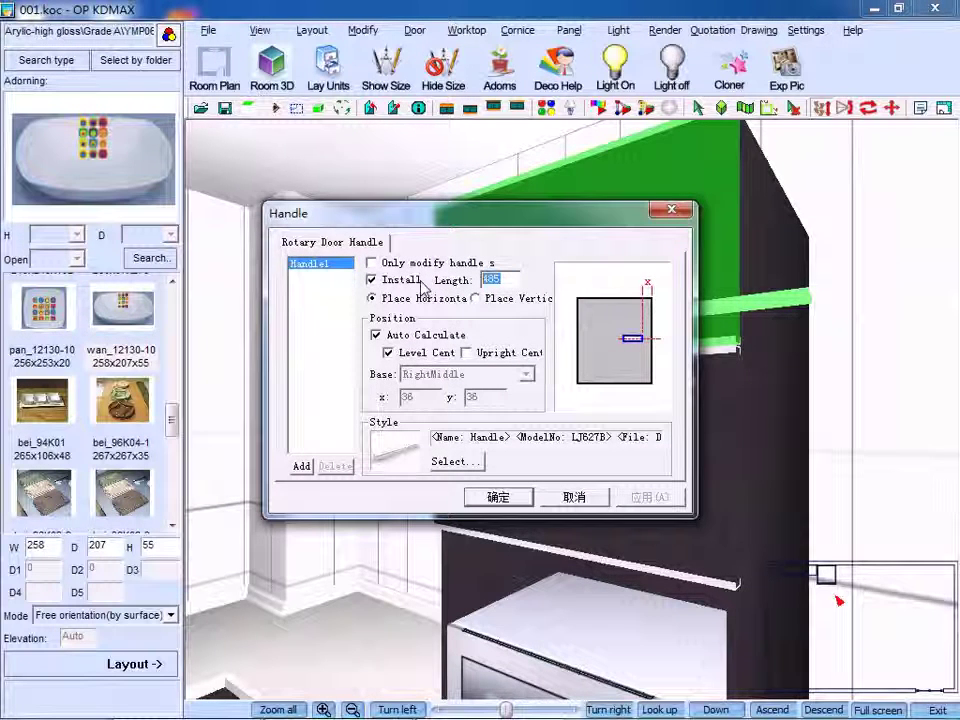
pyautogui.write('200')
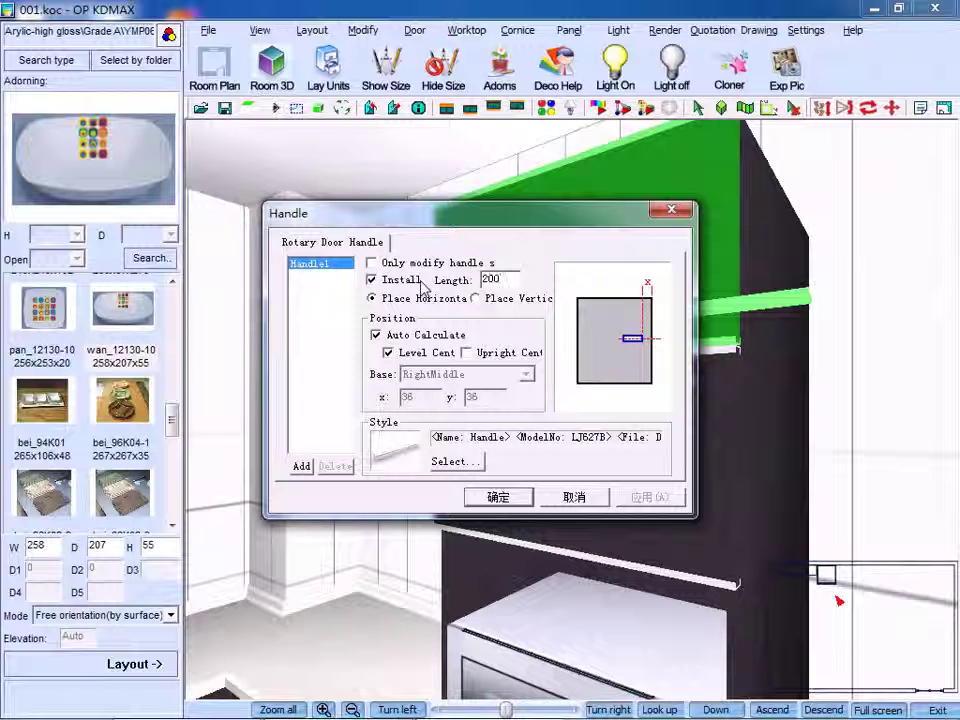
pyautogui.click(498, 497)
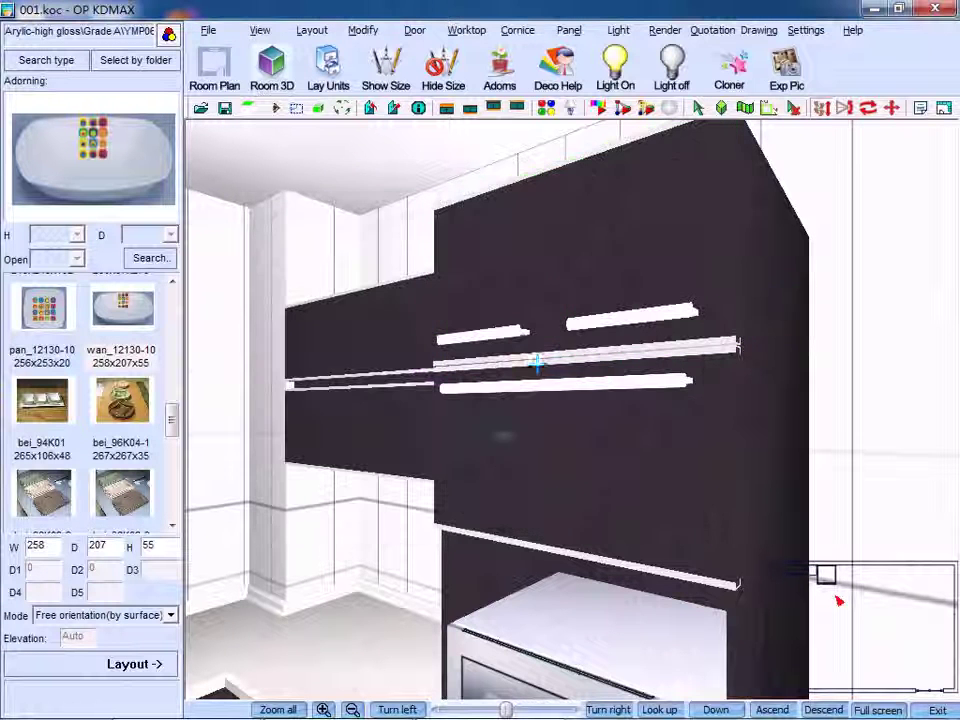